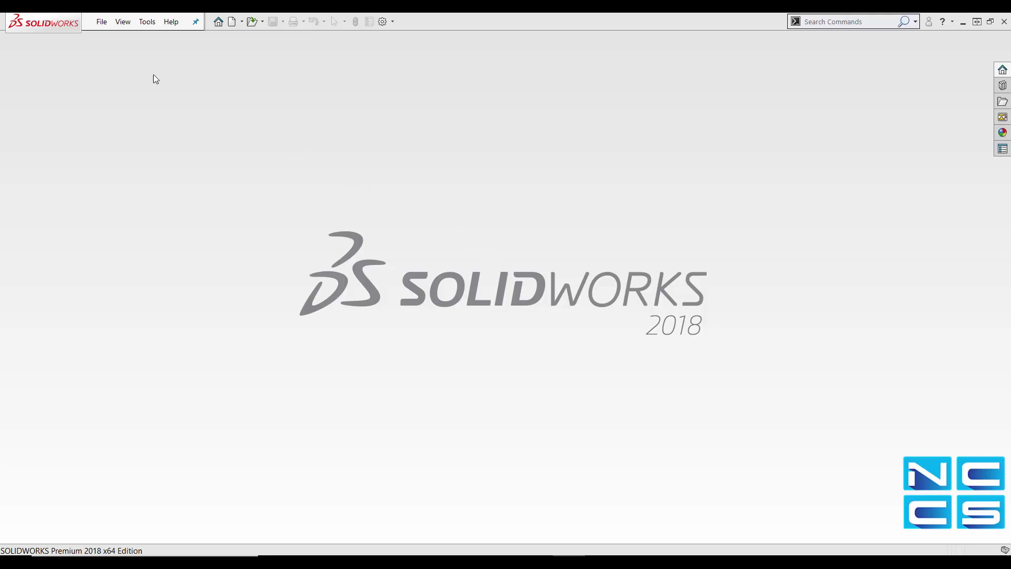
- Open Video.SLDPRT from recent documents and start a sketch on the Front Plane
{"action": "left_click", "coordinate": [102, 23]}
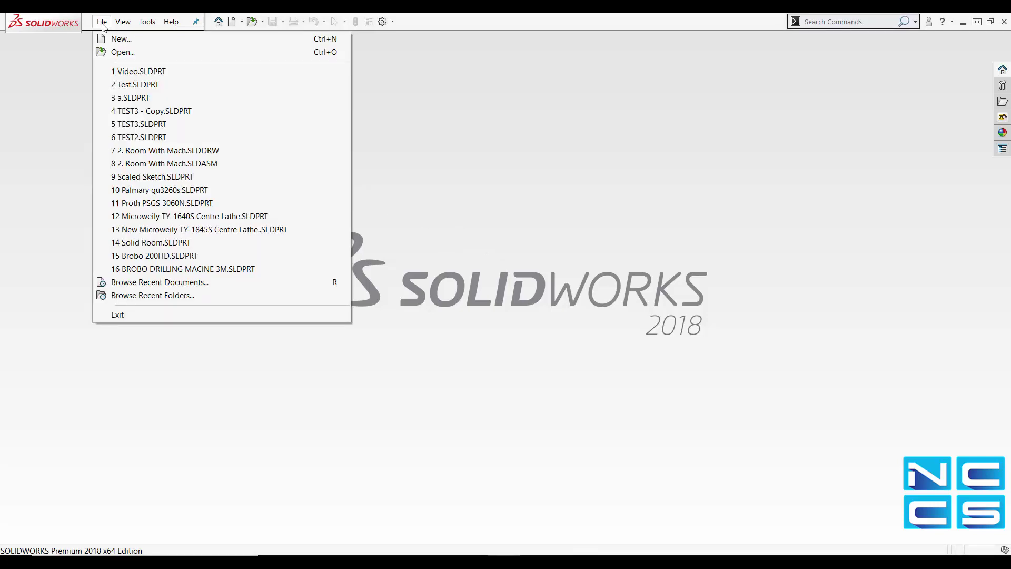
{"action": "left_click", "coordinate": [129, 72]}
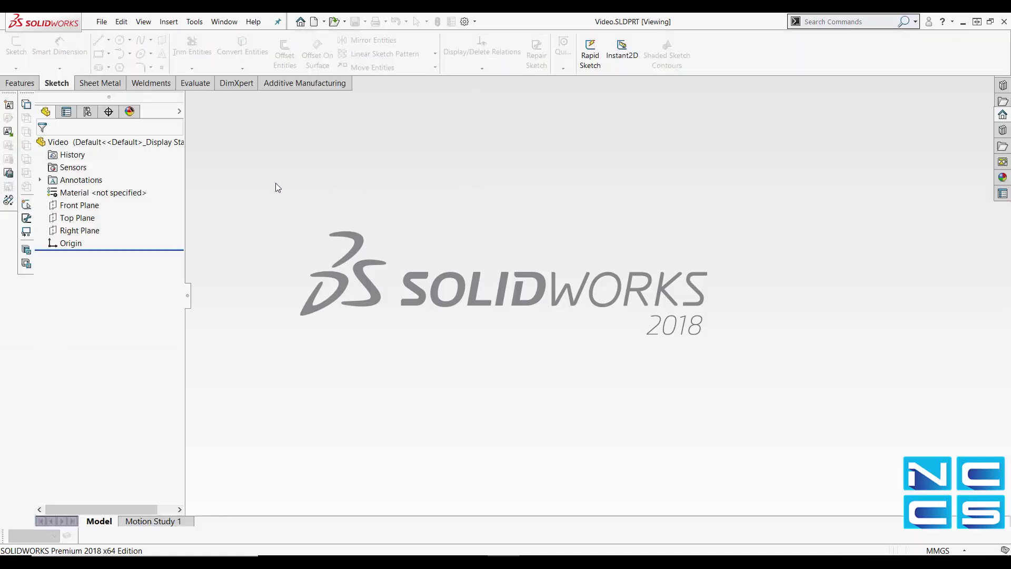
{"action": "key", "text": "ctrl+1"}
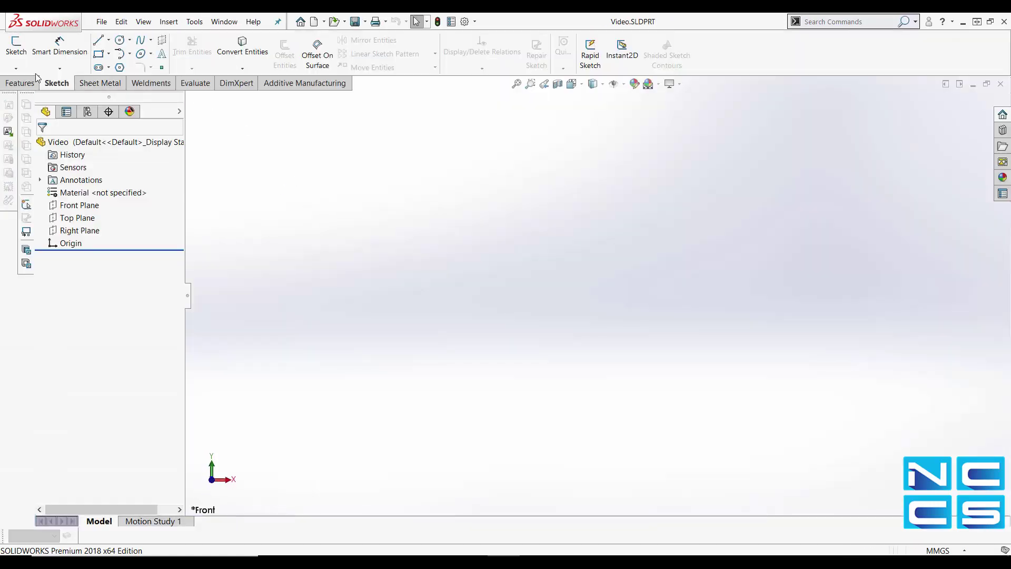
{"action": "left_click", "coordinate": [16, 46]}
{"action": "left_click", "coordinate": [427, 225]}
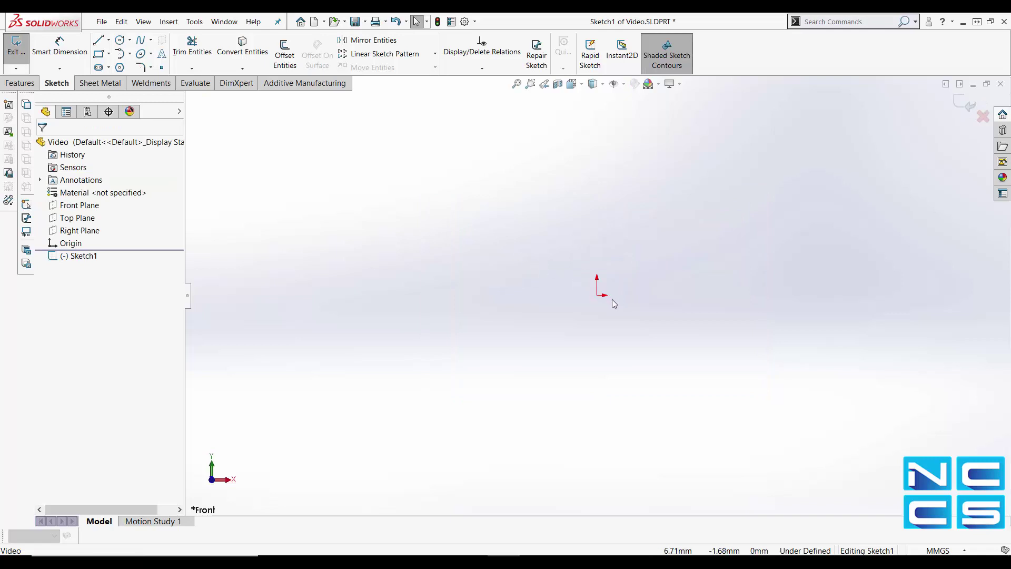
- Draw a corner rectangle from the origin with a circle inside it
{"action": "key", "text": "s"}
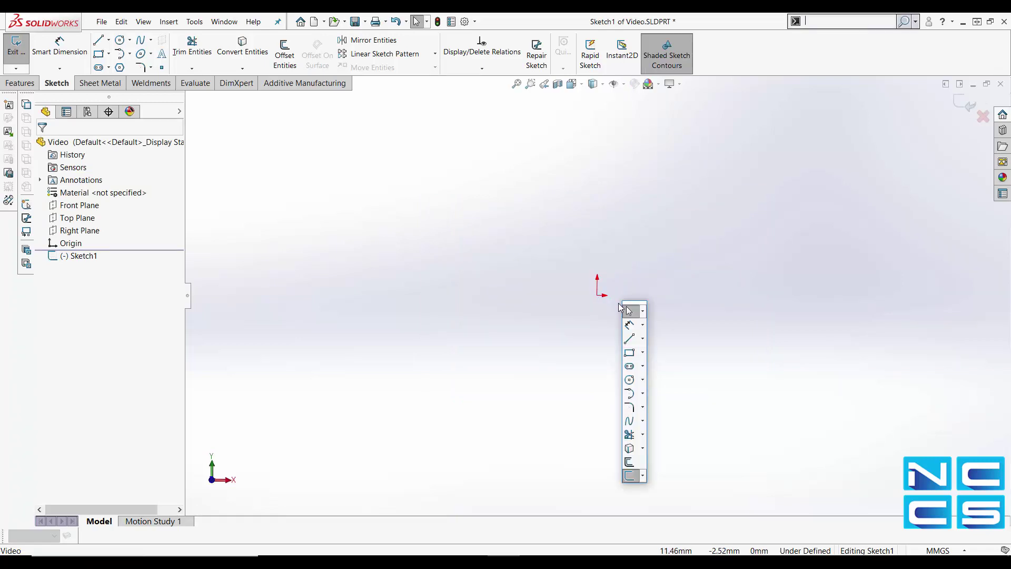
{"action": "left_click", "coordinate": [634, 337]}
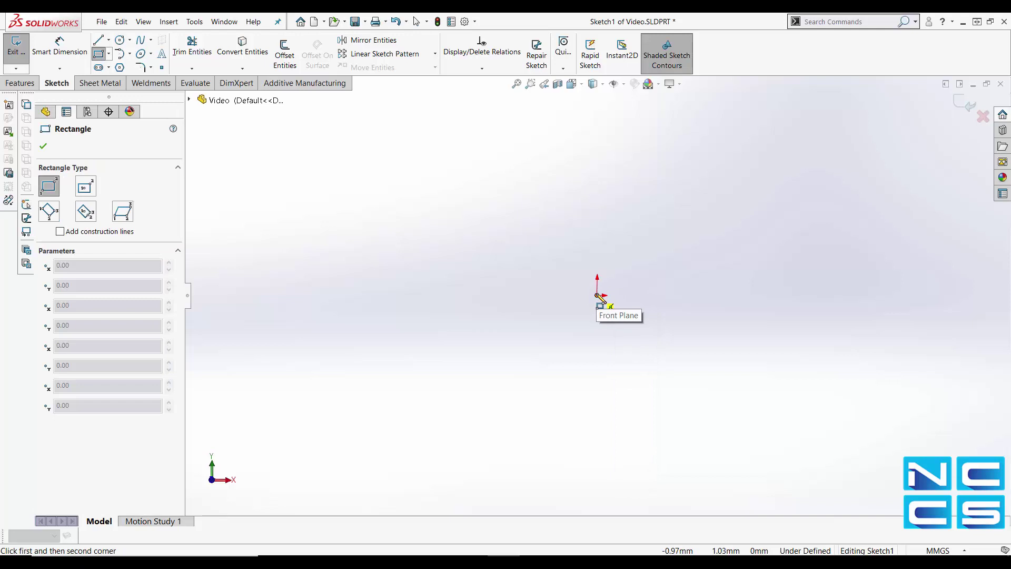
{"action": "left_click", "coordinate": [598, 295]}
{"action": "left_click", "coordinate": [919, 406]}
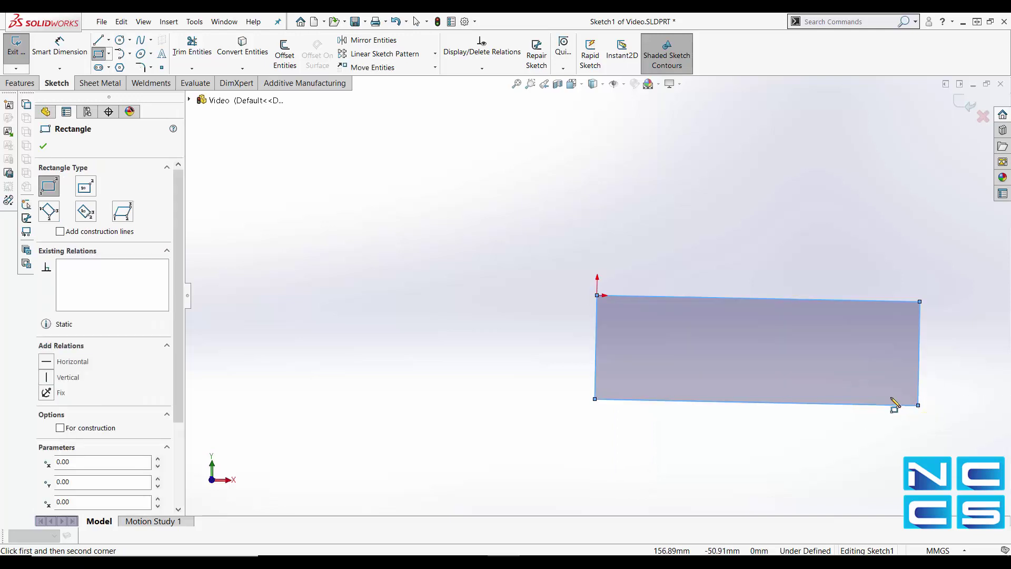
{"action": "key", "text": "s"}
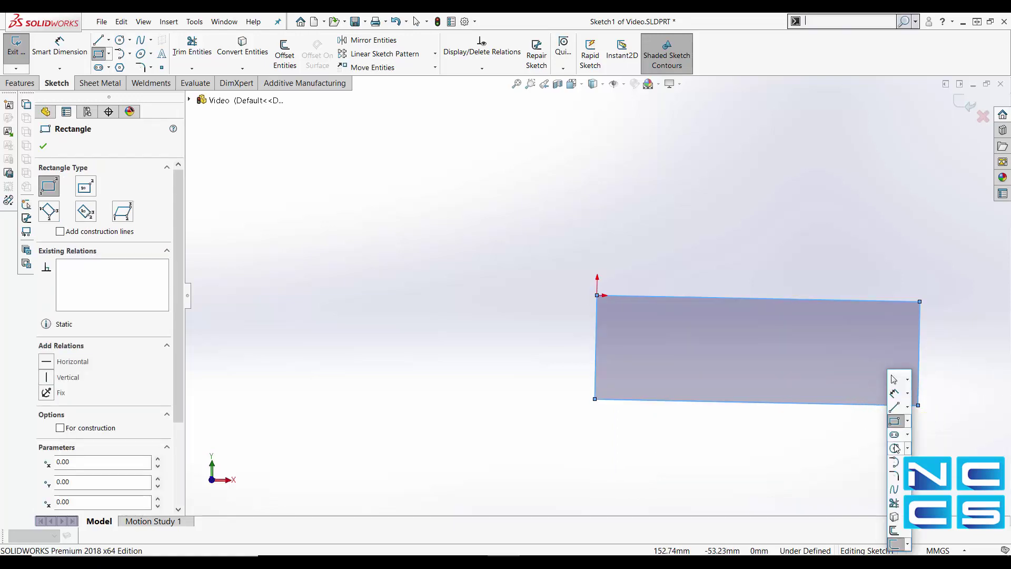
{"action": "left_click", "coordinate": [903, 431]}
{"action": "left_click", "coordinate": [777, 371]}
{"action": "key", "text": "f"}
{"action": "key", "text": "Escape"}
- Dimension the circle Ø200 and the rectangle 1000 wide by 300 high
{"action": "left_click", "coordinate": [614, 321]}
{"action": "key", "text": "d"}
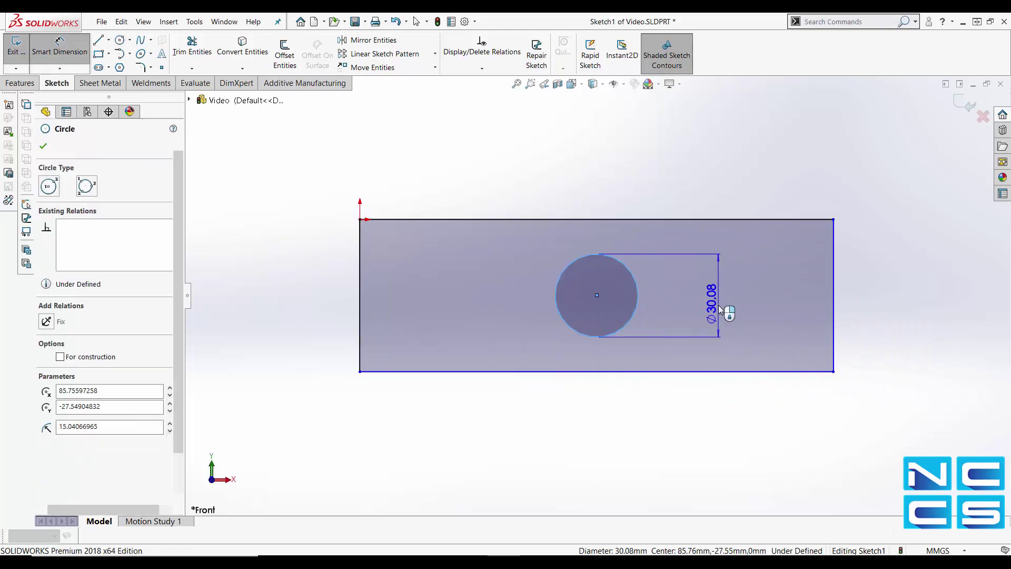
{"action": "left_click", "coordinate": [719, 311]}
{"action": "type", "text": "200"}
{"action": "key", "text": "Return"}
{"action": "left_click", "coordinate": [474, 219]}
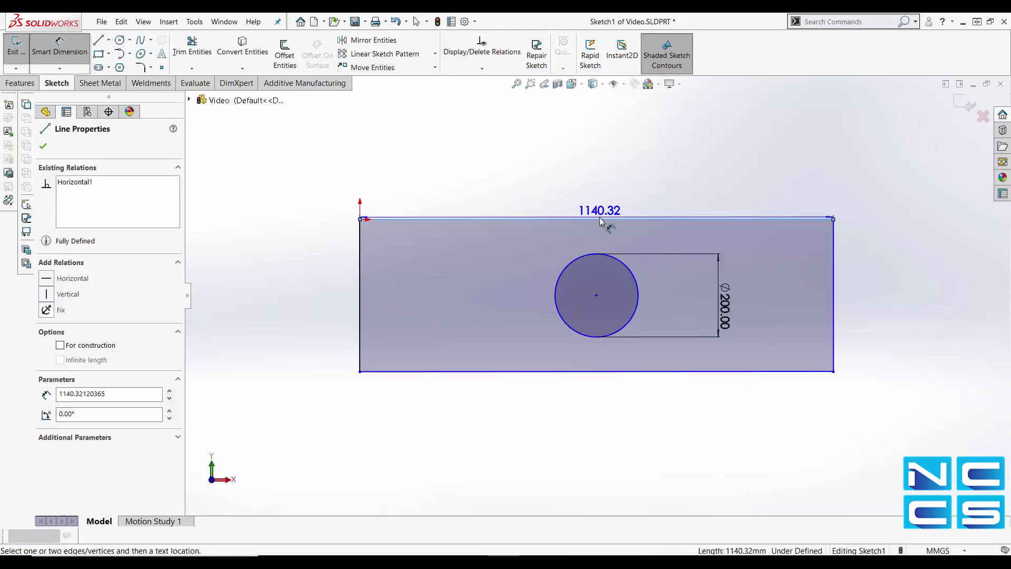
{"action": "left_click", "coordinate": [585, 150]}
{"action": "type", "text": "1000"}
{"action": "key", "text": "Return"}
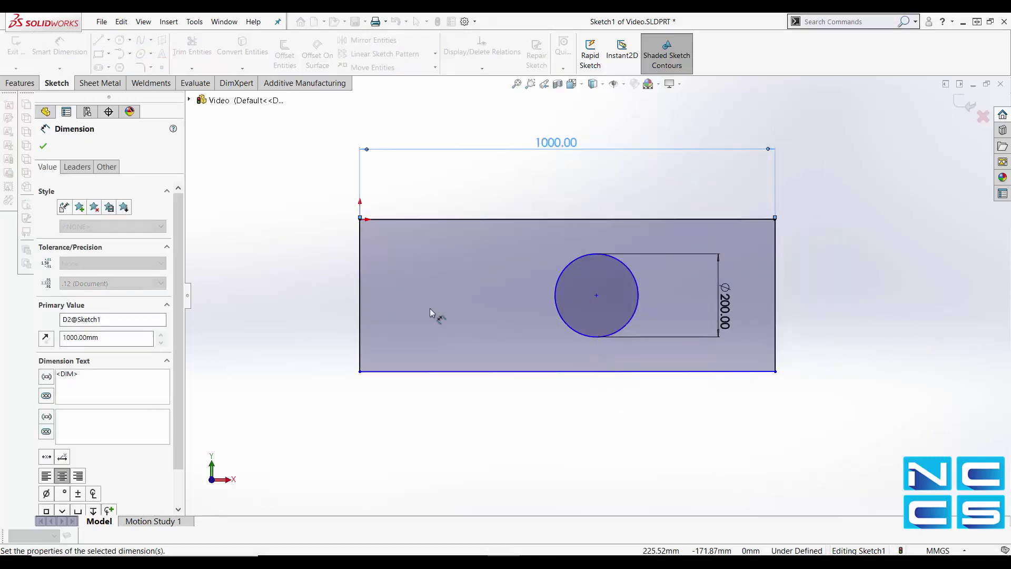
{"action": "left_click", "coordinate": [359, 295]}
{"action": "left_click", "coordinate": [288, 309]}
{"action": "type", "text": "300"}
{"action": "key", "text": "Return"}
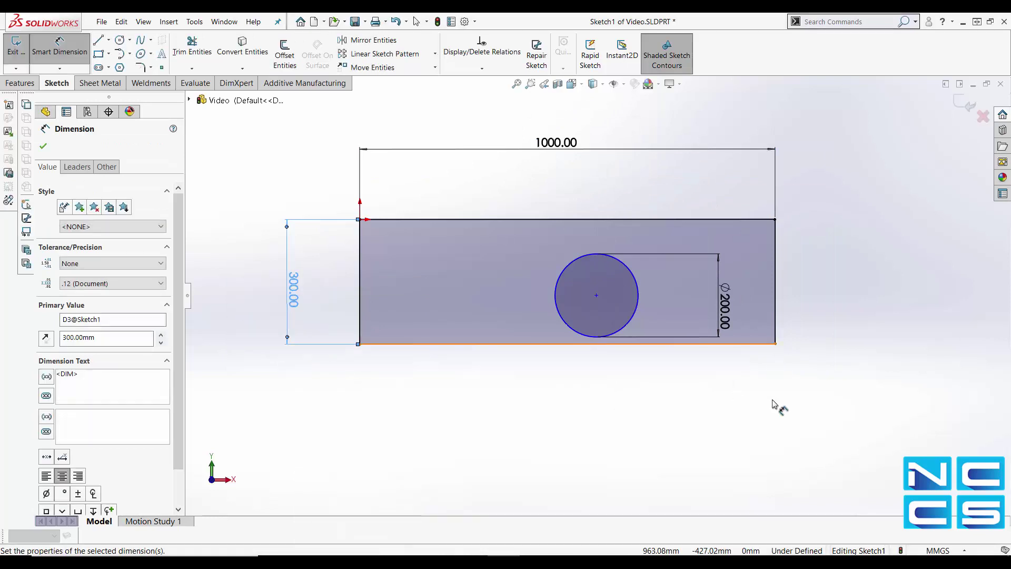
- Locate the circle centre 500 from the bottom-left corner and 150 below the top edge
{"action": "left_click", "coordinate": [596, 295]}
{"action": "left_click", "coordinate": [360, 344]}
{"action": "left_click", "coordinate": [460, 422]}
{"action": "type", "text": "500"}
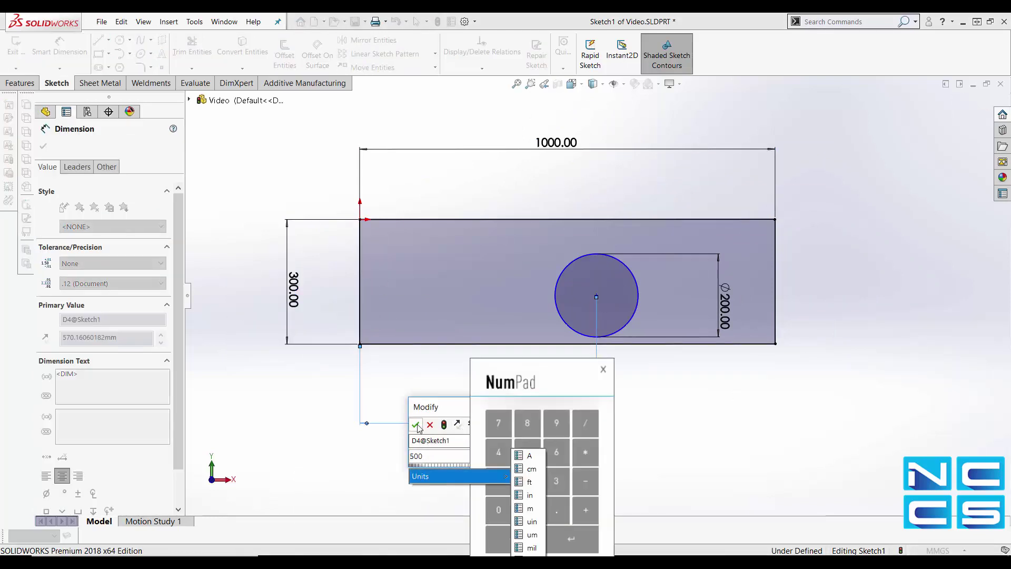
{"action": "key", "text": "Return"}
{"action": "left_click", "coordinate": [530, 219]}
{"action": "left_click", "coordinate": [567, 296]}
{"action": "left_click", "coordinate": [857, 273]}
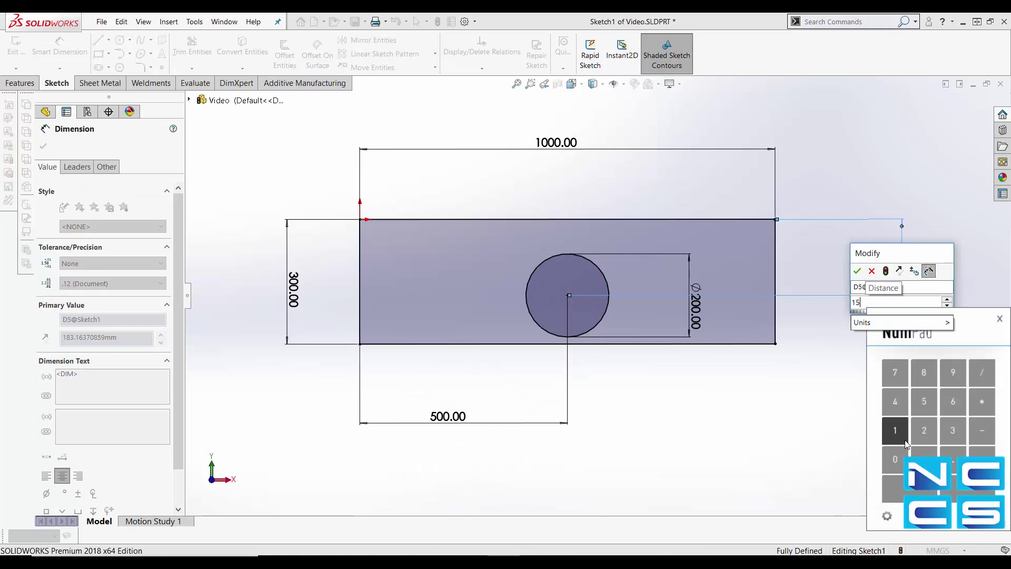
{"action": "type", "text": "150"}
{"action": "key", "text": "Return"}
{"action": "key", "text": "Escape"}
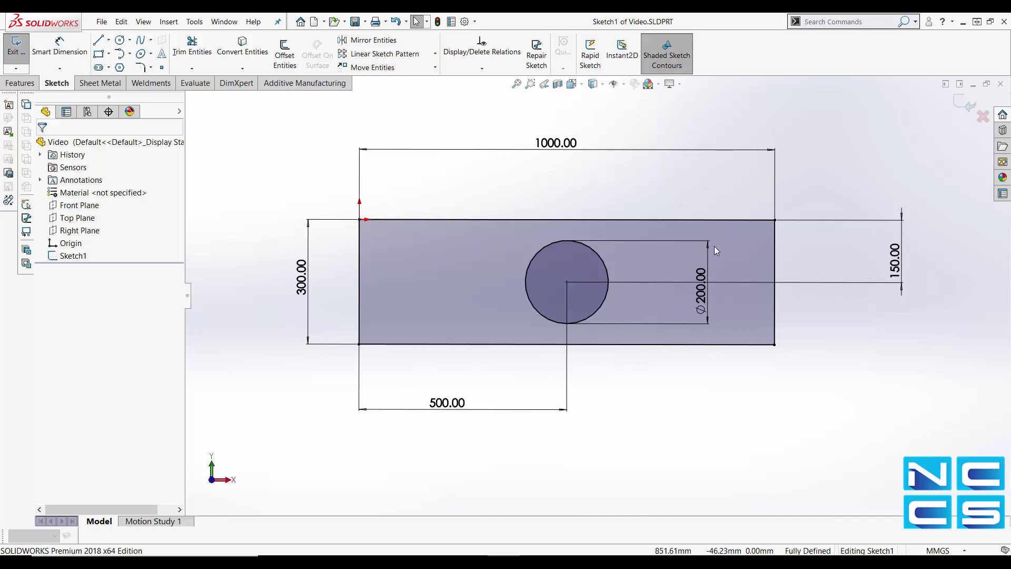
{"action": "left_click", "coordinate": [568, 150]}
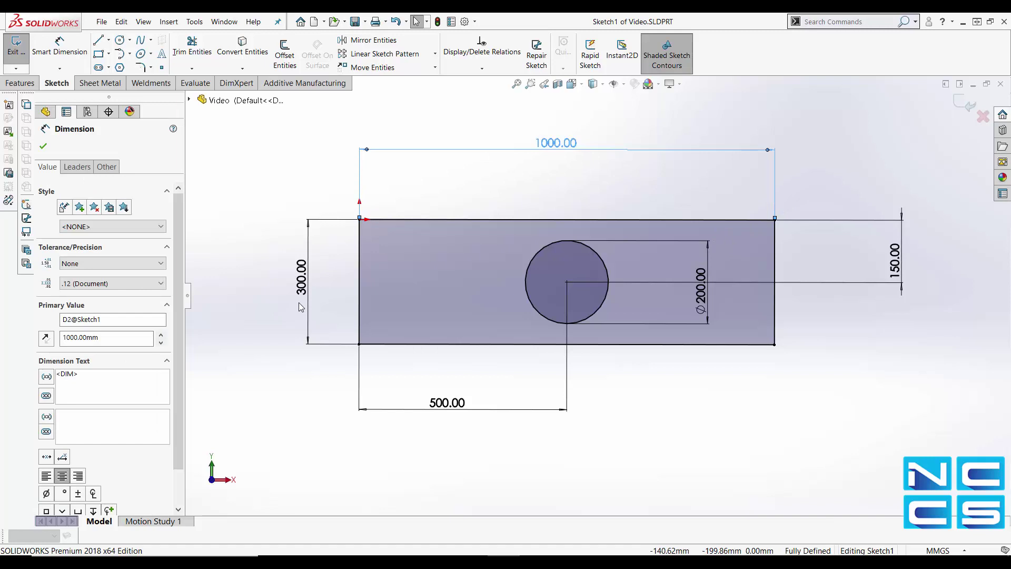
{"action": "left_click", "coordinate": [303, 295]}
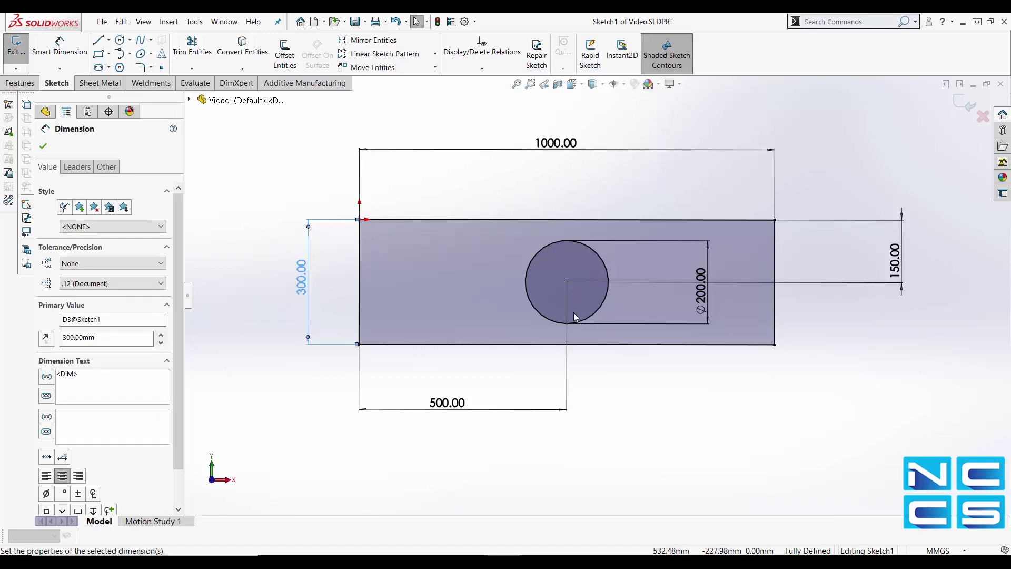
{"action": "left_click", "coordinate": [295, 378]}
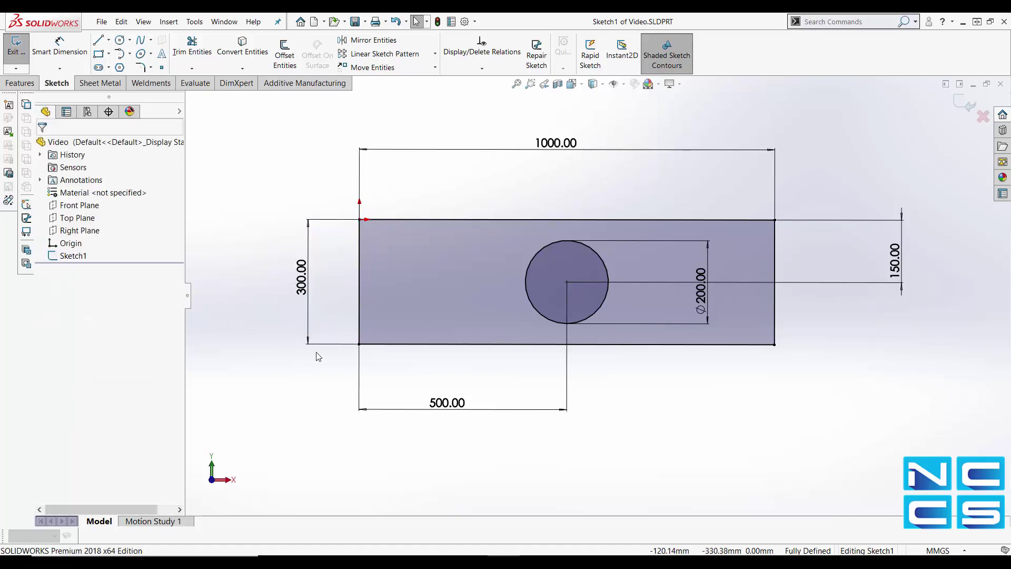
- Rename the 1000 width dimension R_W and the 300 height dimension R_H
{"action": "left_click", "coordinate": [571, 147]}
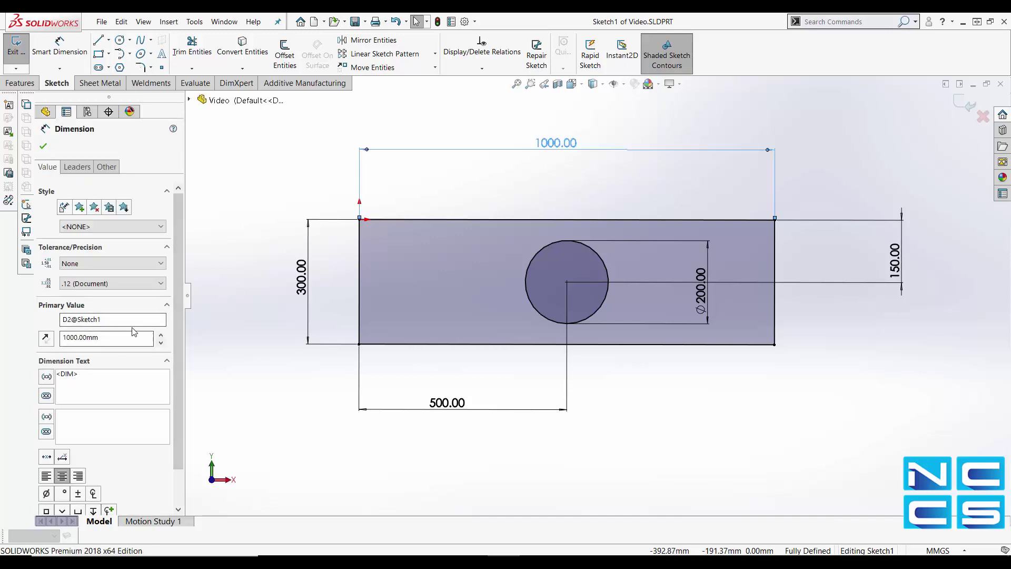
{"action": "double_click", "coordinate": [121, 320]}
{"action": "type", "text": "R"}
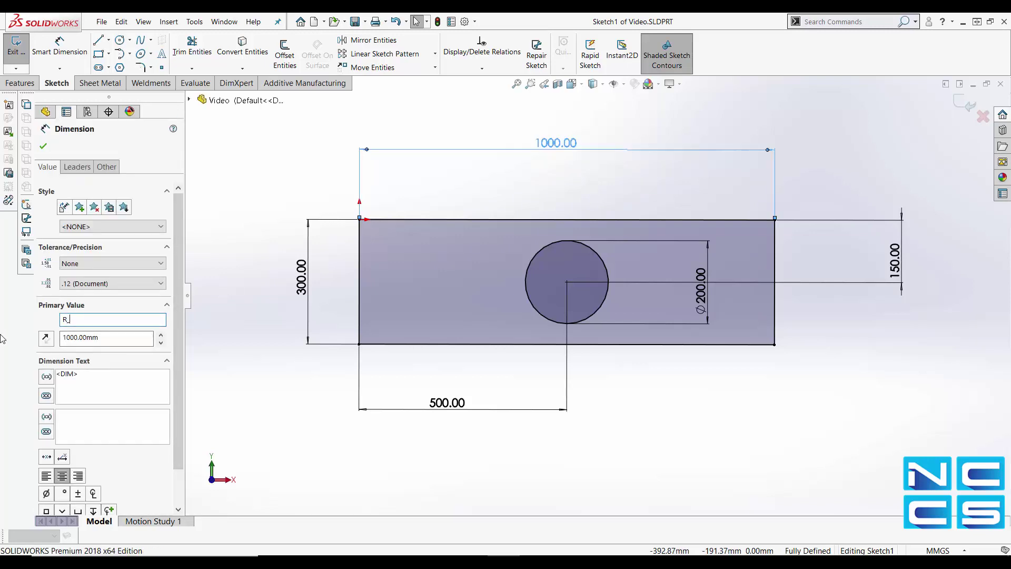
{"action": "type", "text": "_W"}
{"action": "left_click", "coordinate": [43, 146]}
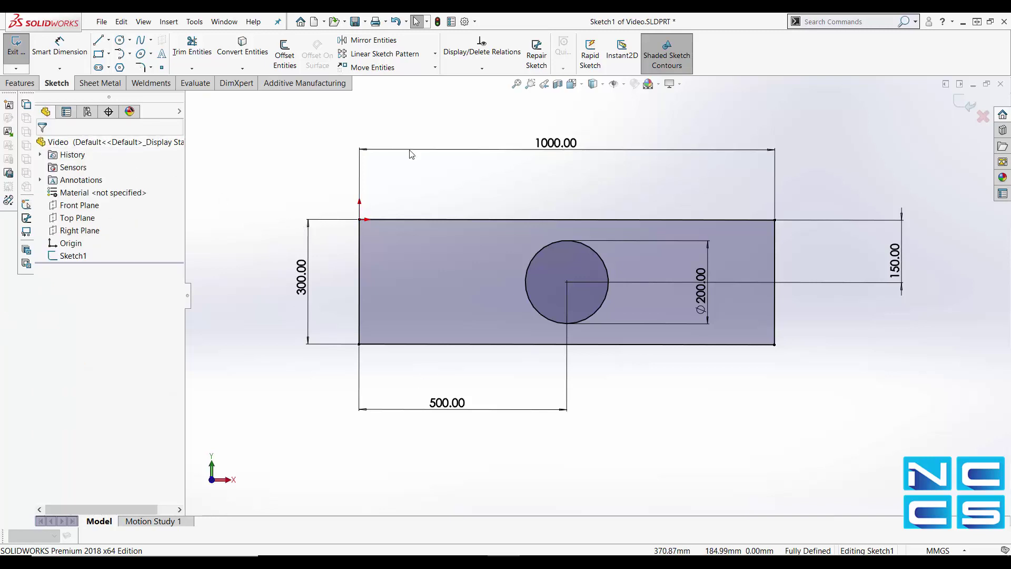
{"action": "left_click", "coordinate": [302, 276]}
{"action": "double_click", "coordinate": [121, 320]}
{"action": "type", "text": "H"}
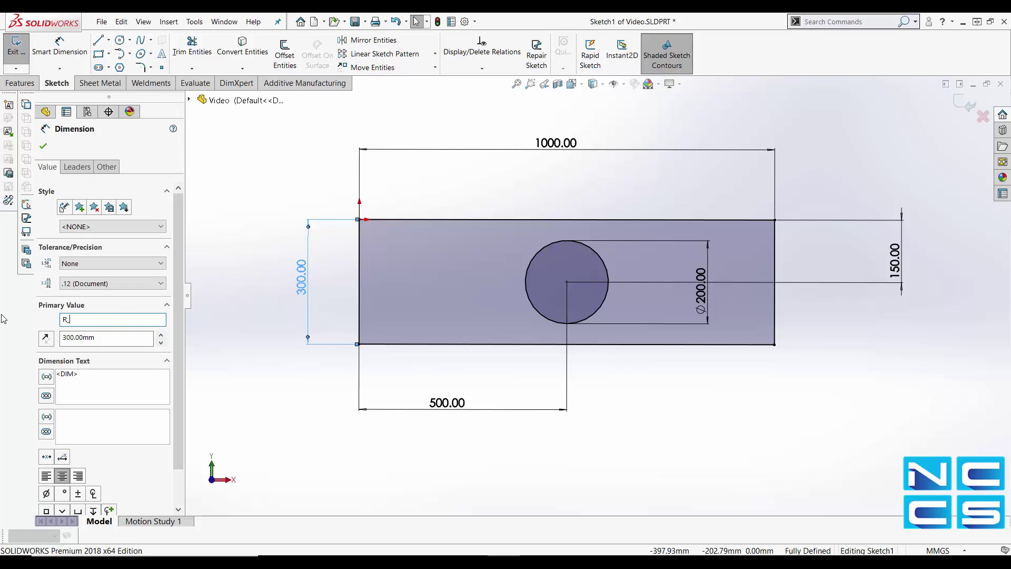
{"action": "key", "text": "Return"}
- Rename the 500 distance dimension C_X and the Ø200 diameter C_D
{"action": "left_click", "coordinate": [451, 402]}
{"action": "double_click", "coordinate": [121, 320]}
{"action": "type", "text": "C_X"}
{"action": "left_click", "coordinate": [43, 146]}
{"action": "left_click", "coordinate": [701, 290]}
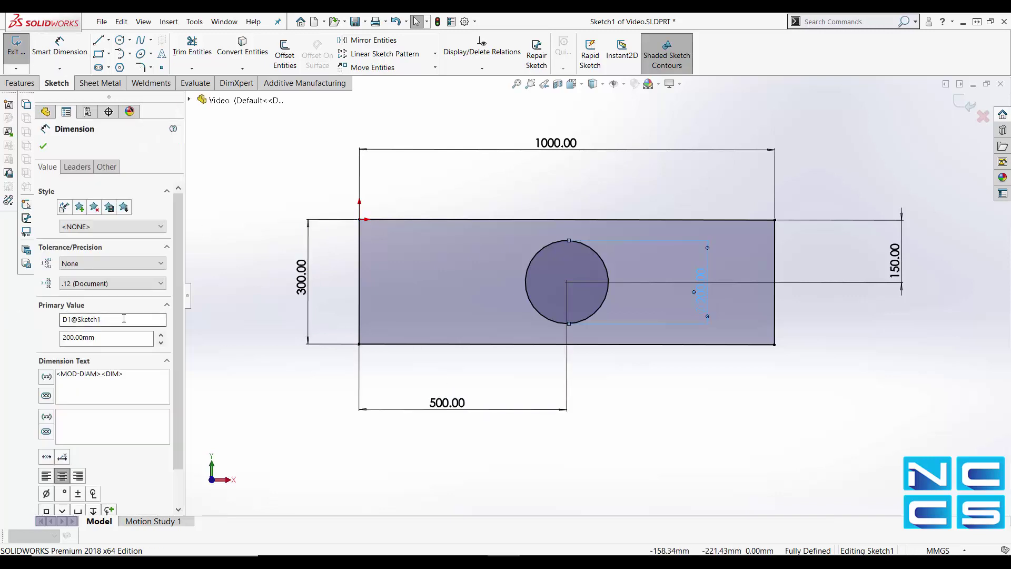
{"action": "double_click", "coordinate": [121, 320]}
{"action": "type", "text": "C_D"}
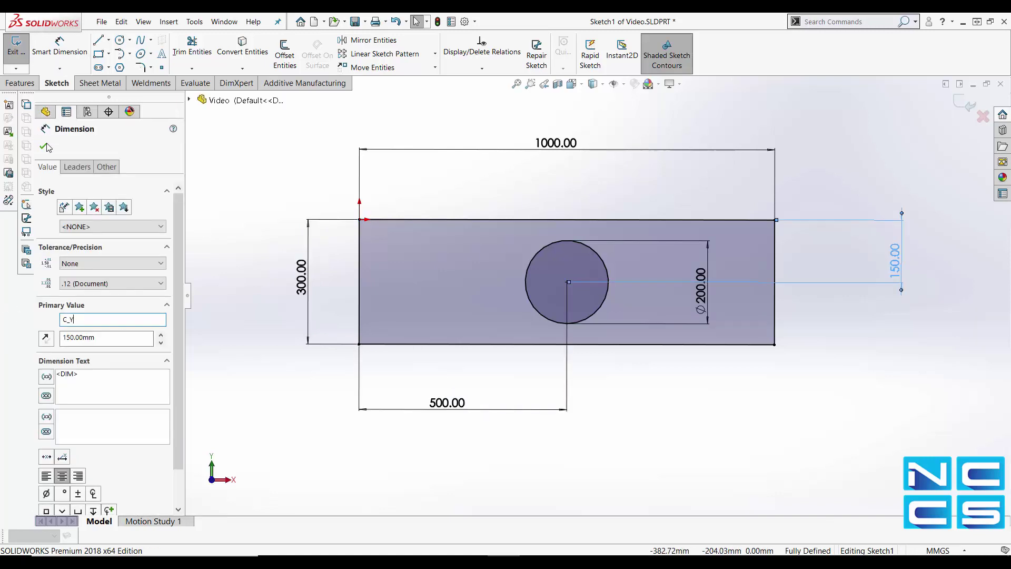
{"action": "key", "text": "Return"}
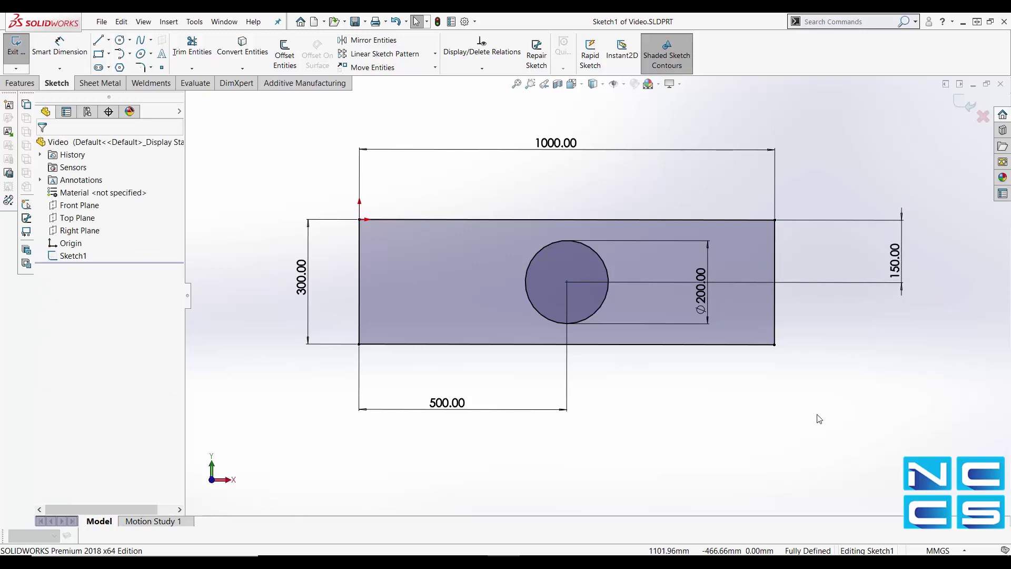
- Exit the sketch and insert a design table into the part
{"action": "left_click", "coordinate": [14, 45]}
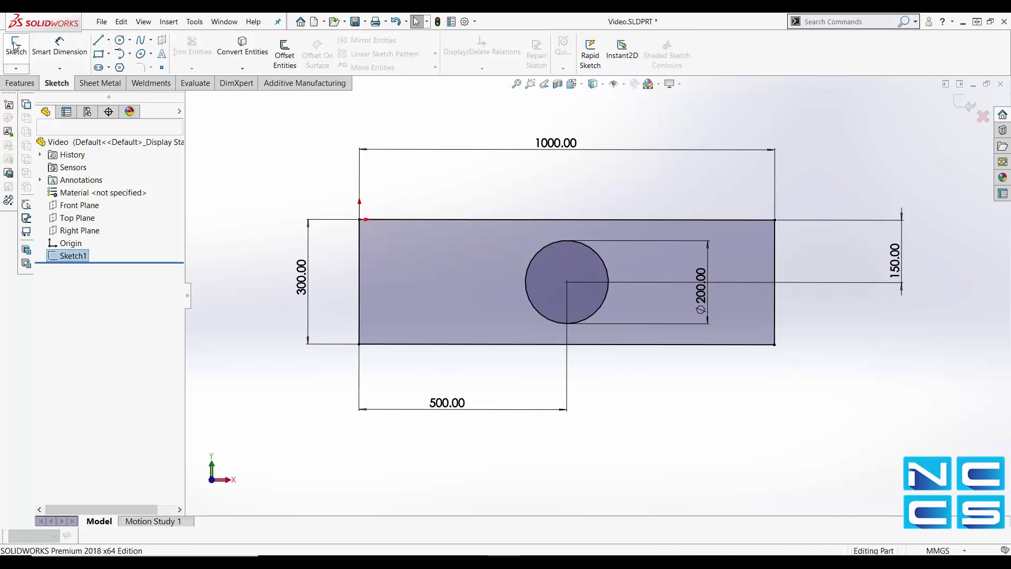
{"action": "left_click", "coordinate": [169, 21]}
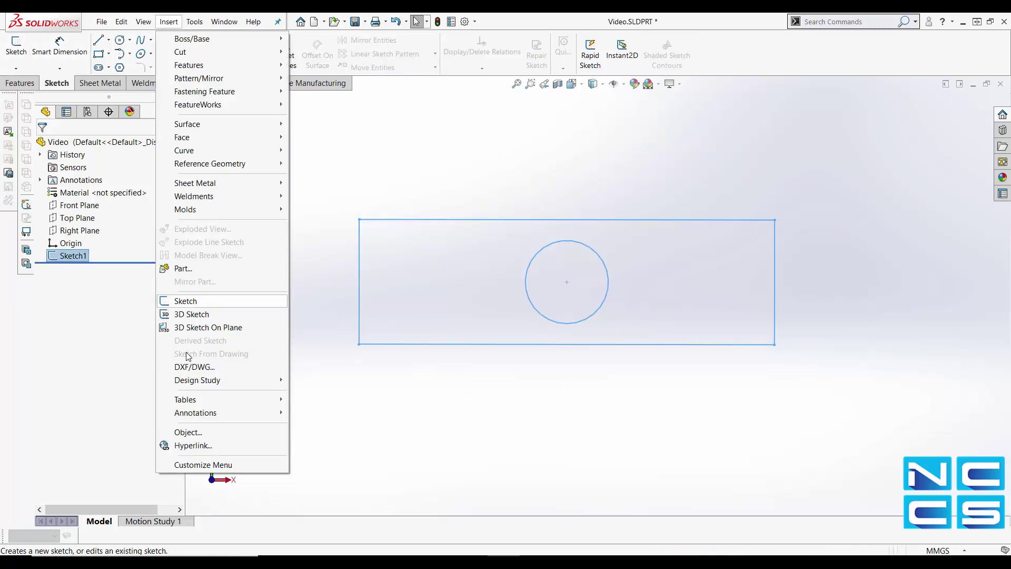
{"action": "mouse_move", "coordinate": [197, 404]}
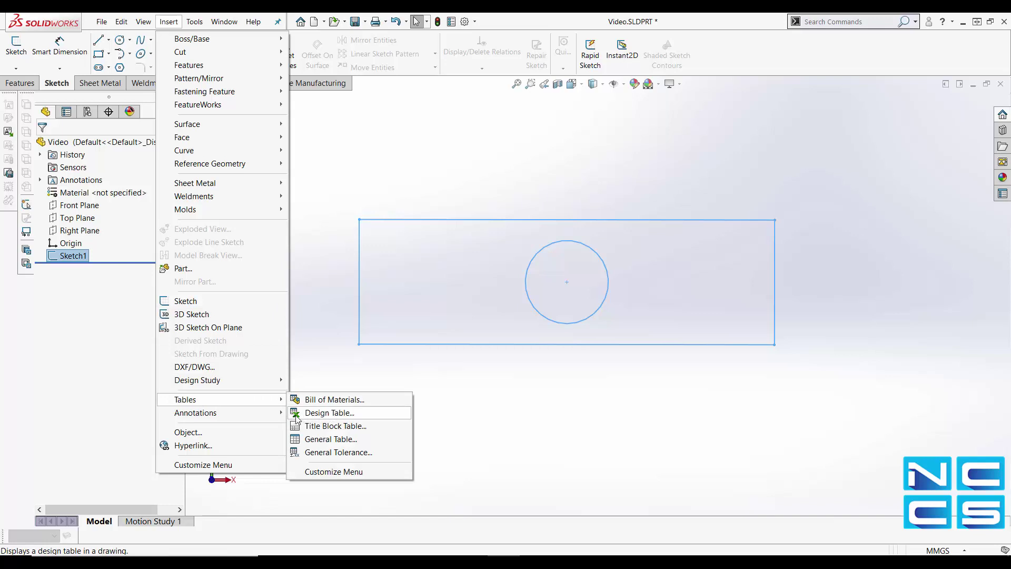
{"action": "left_click", "coordinate": [311, 414]}
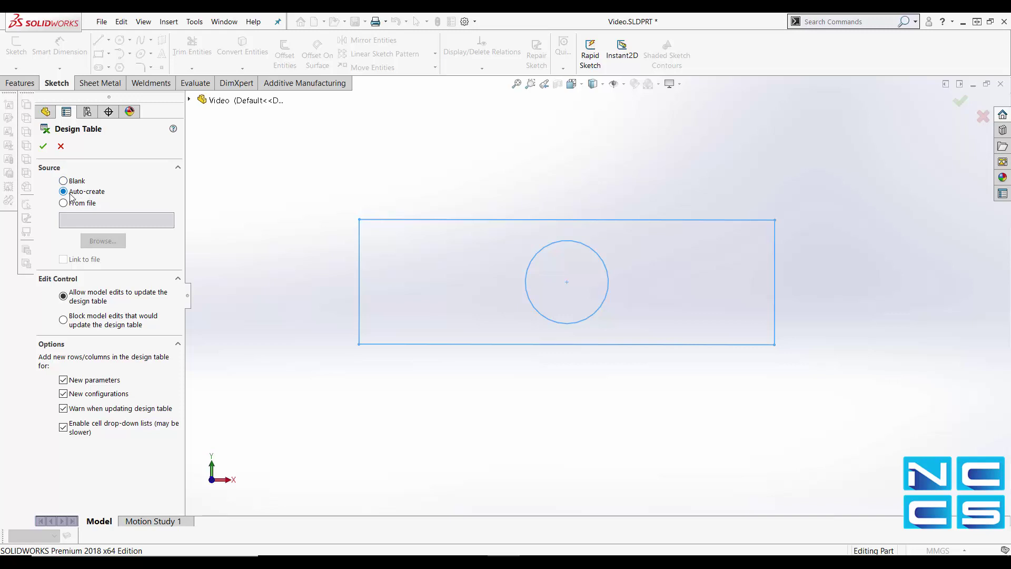
- Auto-create the table with all five dimensions and dismiss the server launch warning
{"action": "left_click", "coordinate": [43, 146]}
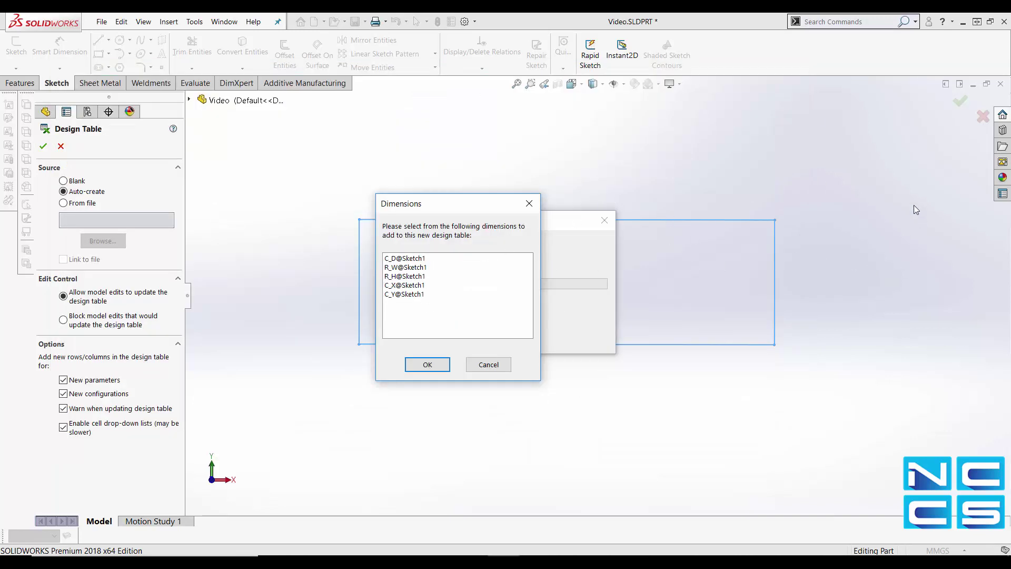
{"action": "left_click", "coordinate": [424, 295]}
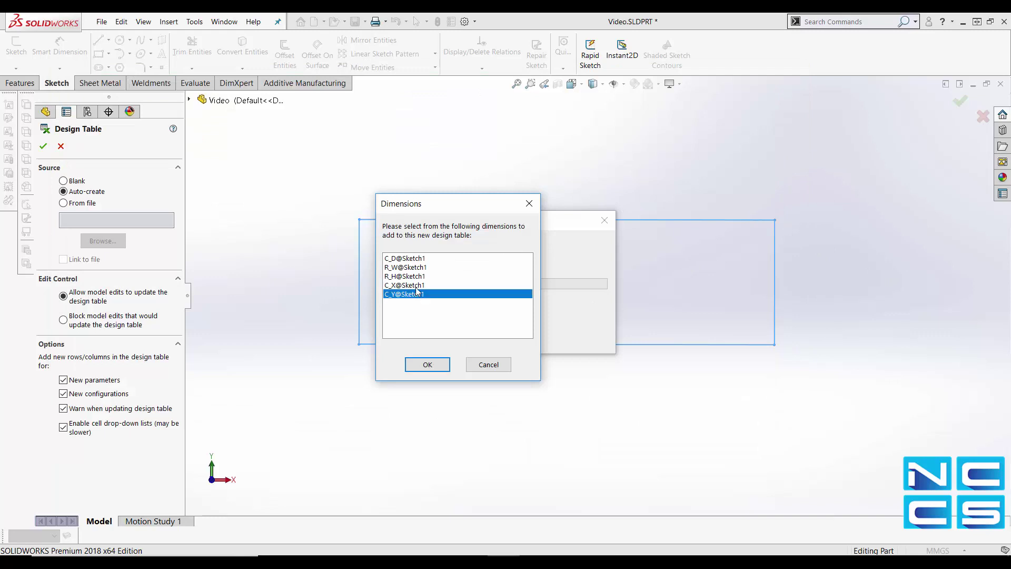
{"action": "left_click", "coordinate": [413, 260], "text": "shift"}
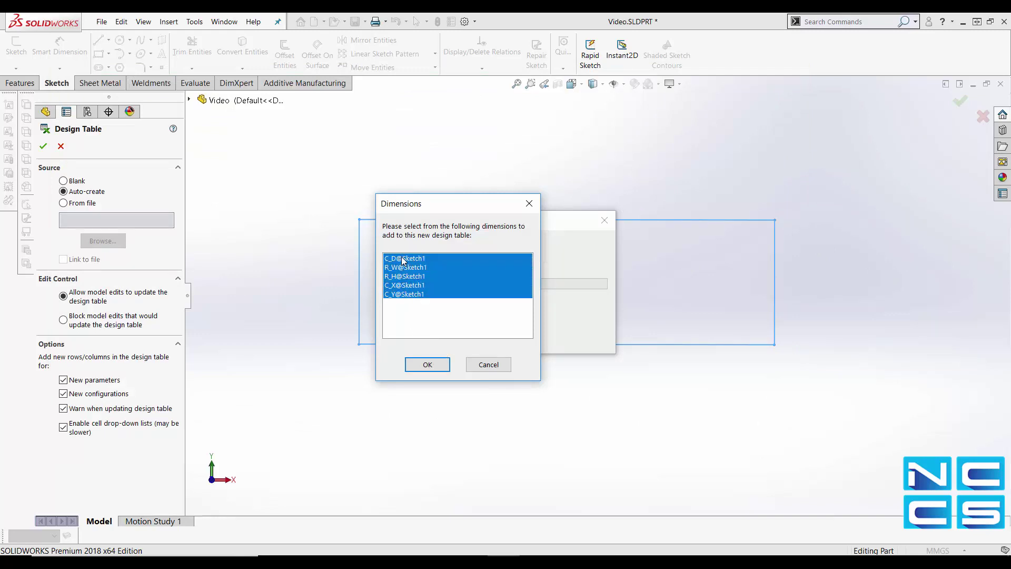
{"action": "left_click", "coordinate": [427, 365]}
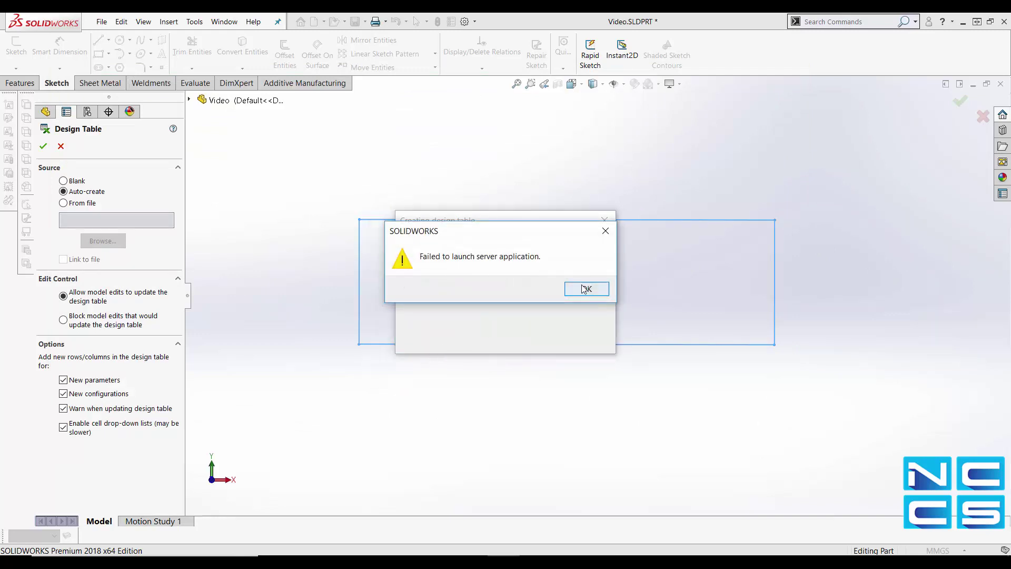
{"action": "left_click", "coordinate": [583, 289]}
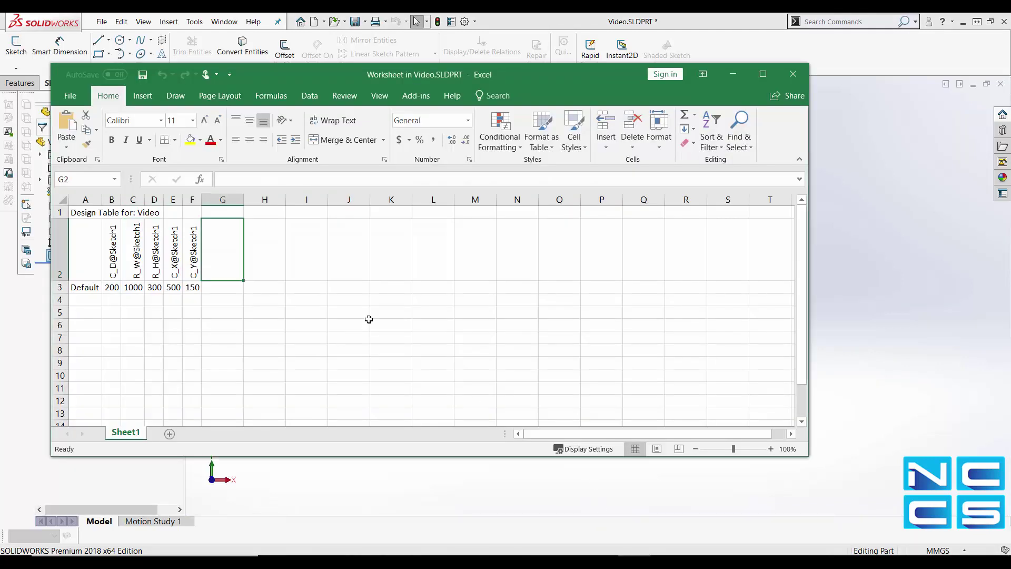
- Maximize the design table worksheet, autofit column A, and select the empty cell A4
{"action": "left_click", "coordinate": [763, 74]}
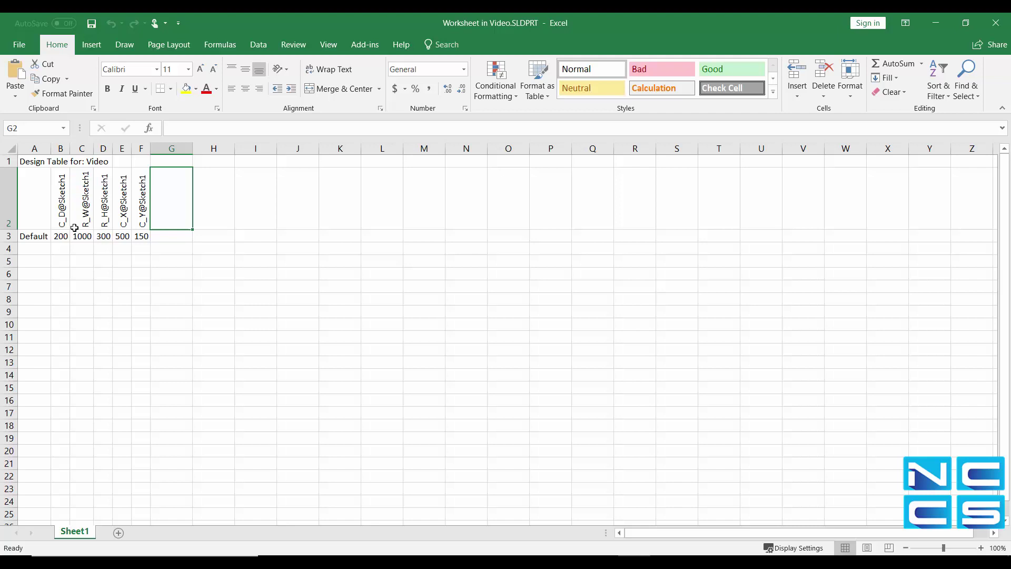
{"action": "left_click_drag", "start_coordinate": [63, 214], "coordinate": [141, 217]}
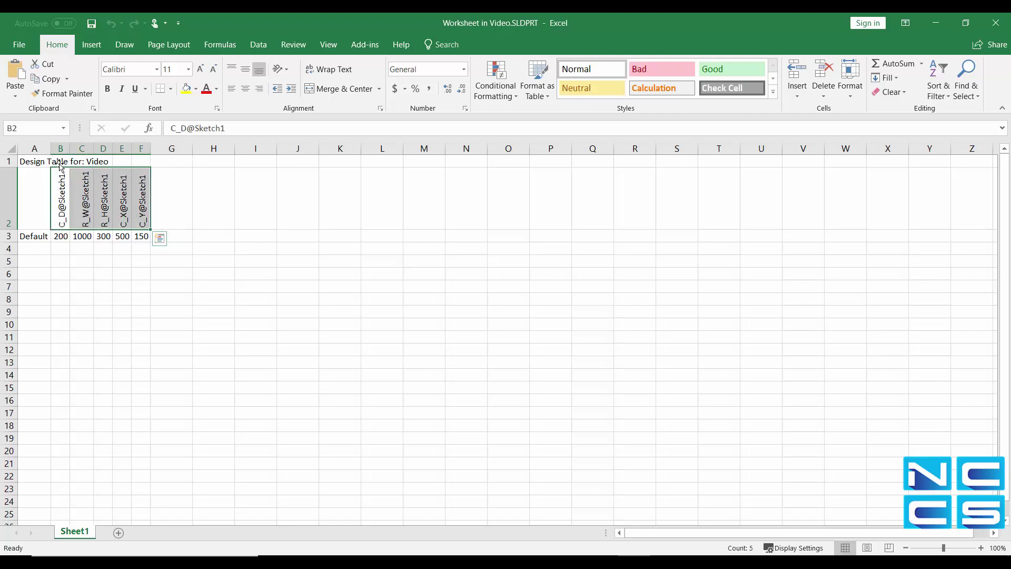
{"action": "double_click", "coordinate": [51, 149]}
{"action": "left_click", "coordinate": [35, 237]}
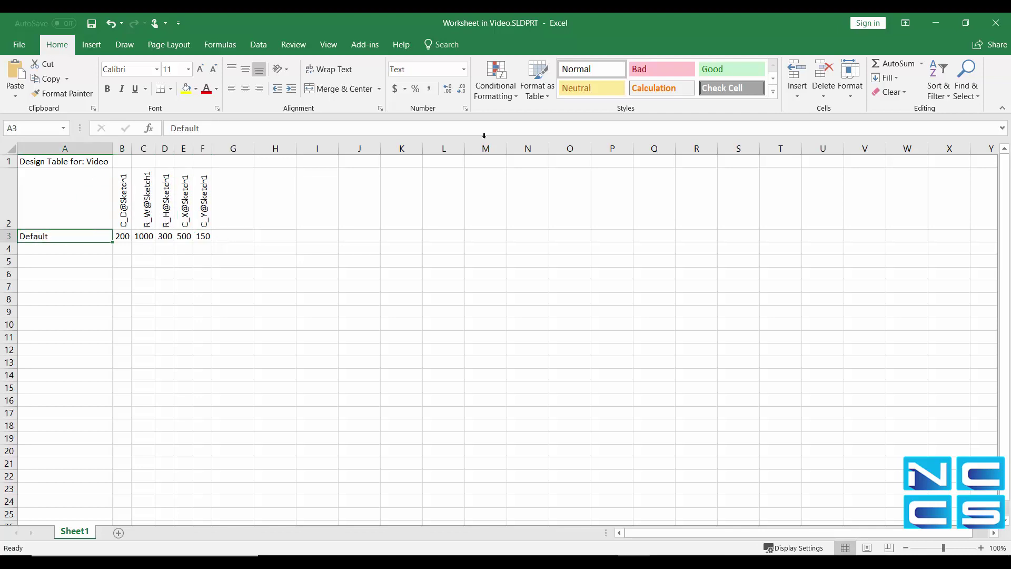
{"action": "left_click", "coordinate": [926, 20]}
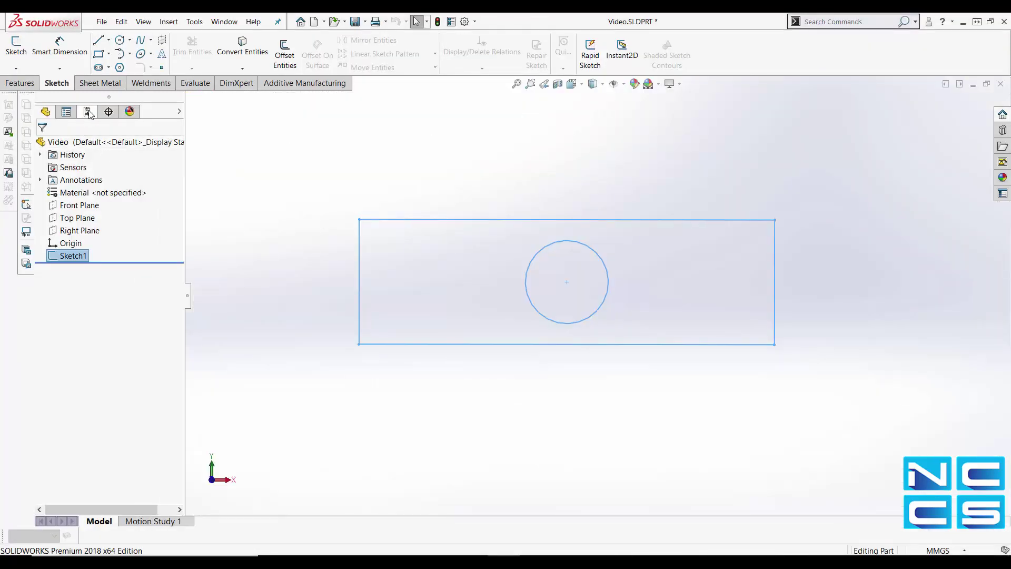
{"action": "left_click", "coordinate": [88, 112]}
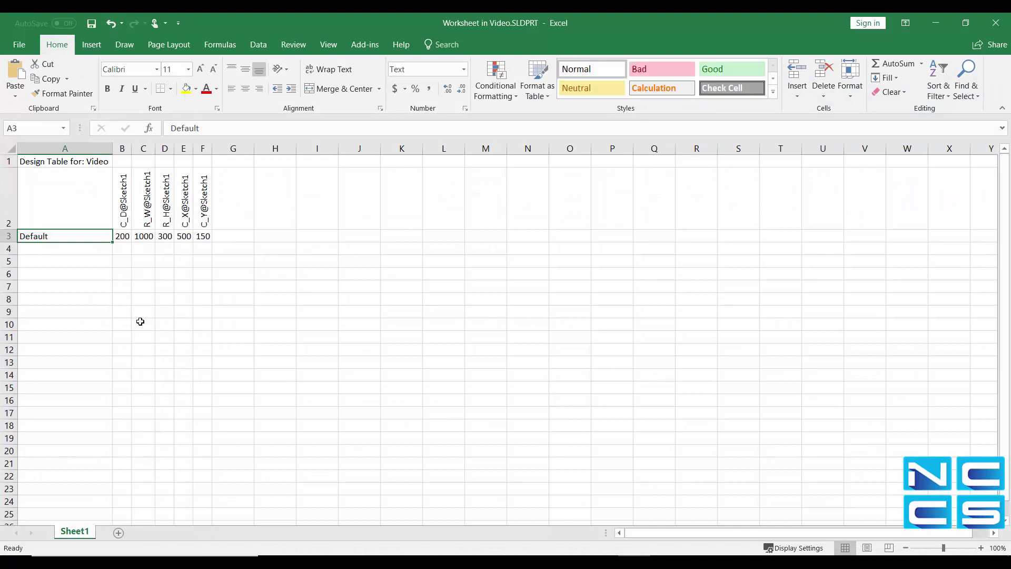
{"action": "left_click", "coordinate": [72, 246]}
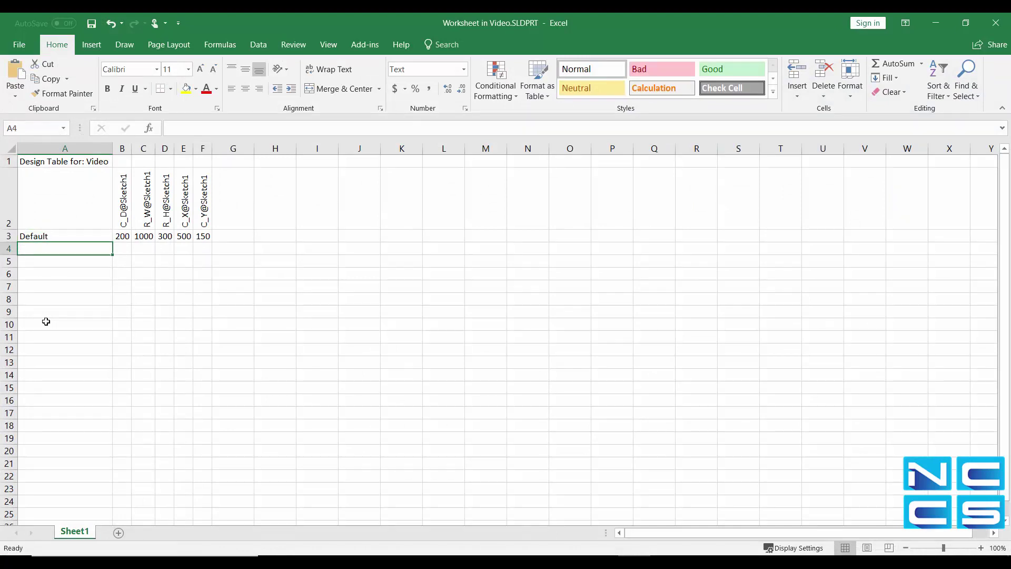
- Enter the new configuration name E2 in cell A4
{"action": "left_click", "coordinate": [128, 246]}
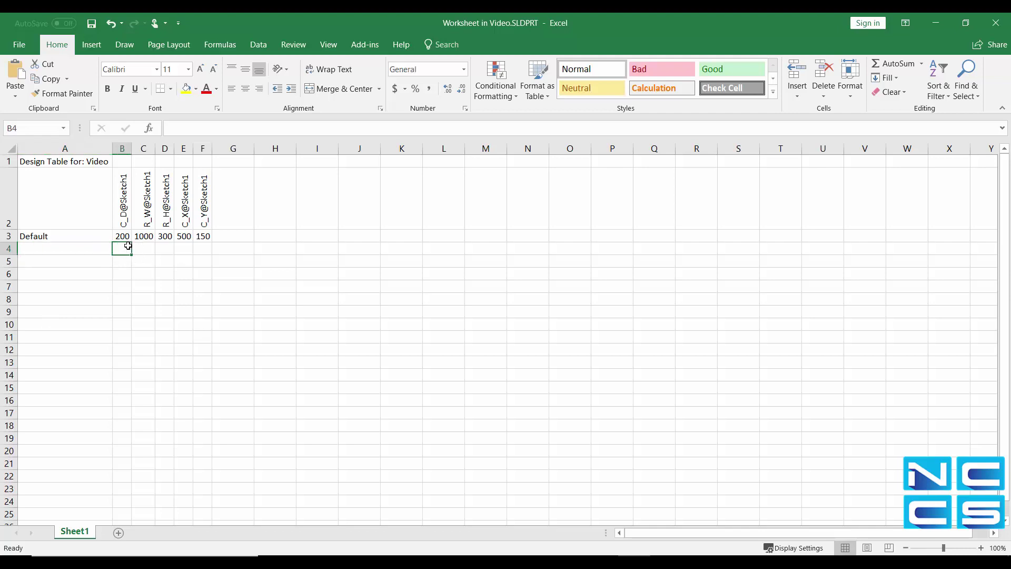
{"action": "key", "text": "Left"}
{"action": "type", "text": "E2"}
{"action": "key", "text": "Return"}
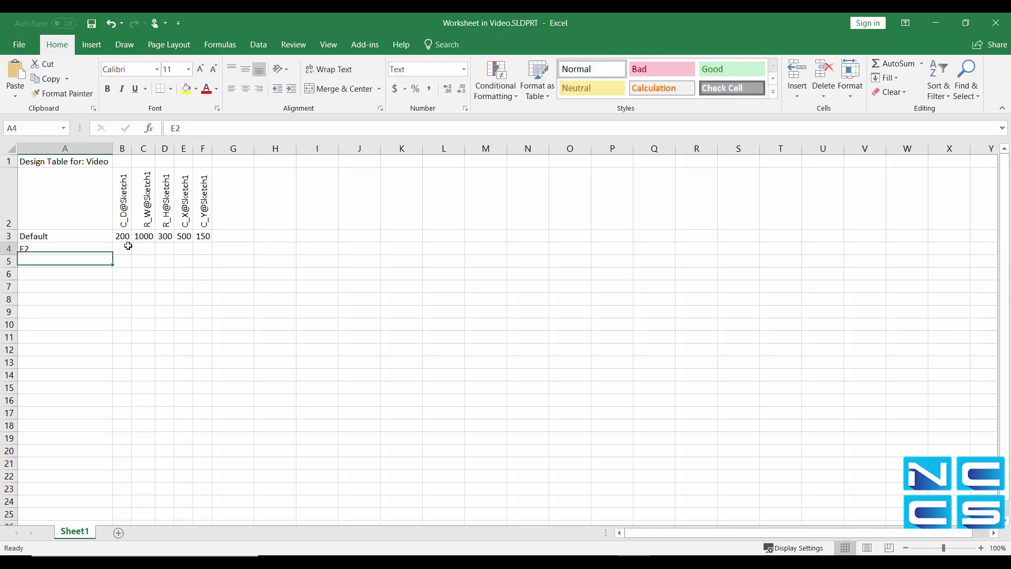
- Fill B4:F4 with =2*B3-style doubling formulas, widen column E, and close Excel
{"action": "left_click", "coordinate": [128, 246]}
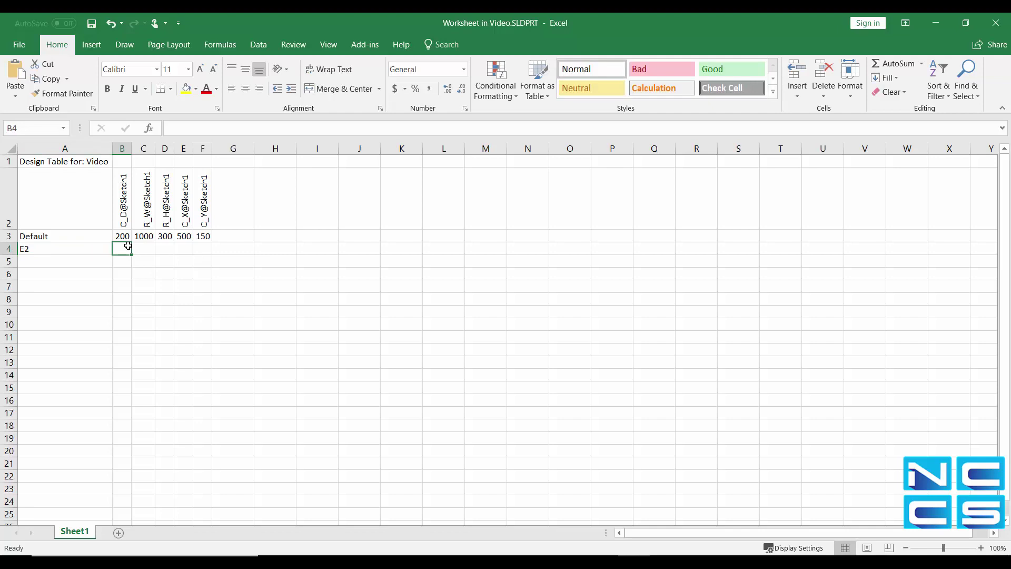
{"action": "type", "text": "=2"}
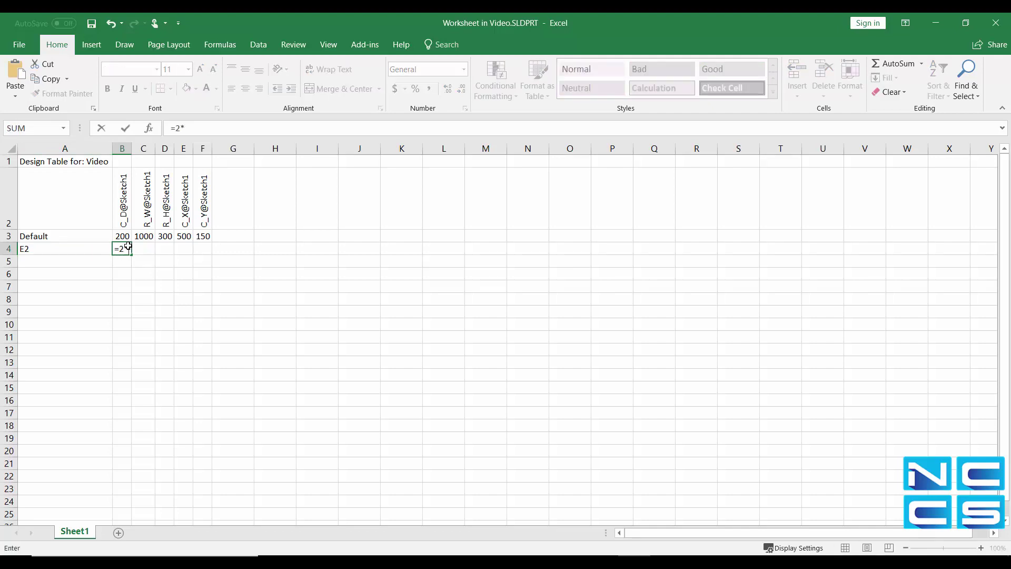
{"action": "type", "text": "*"}
{"action": "key", "text": "Up"}
{"action": "key", "text": "Return"}
{"action": "left_click", "coordinate": [126, 247]}
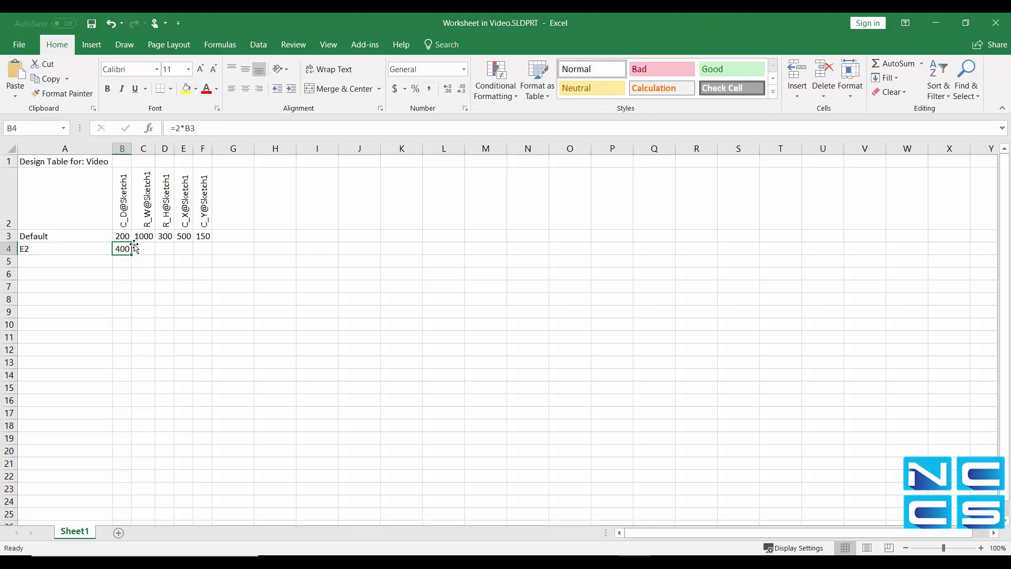
{"action": "left_click_drag", "start_coordinate": [144, 254], "coordinate": [219, 251]}
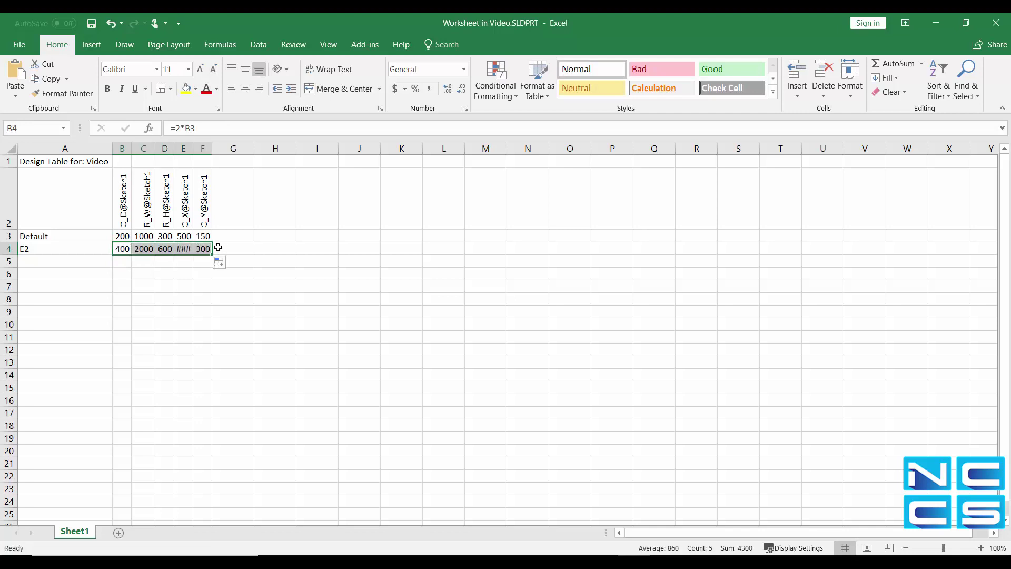
{"action": "double_click", "coordinate": [190, 153]}
{"action": "left_click", "coordinate": [284, 224]}
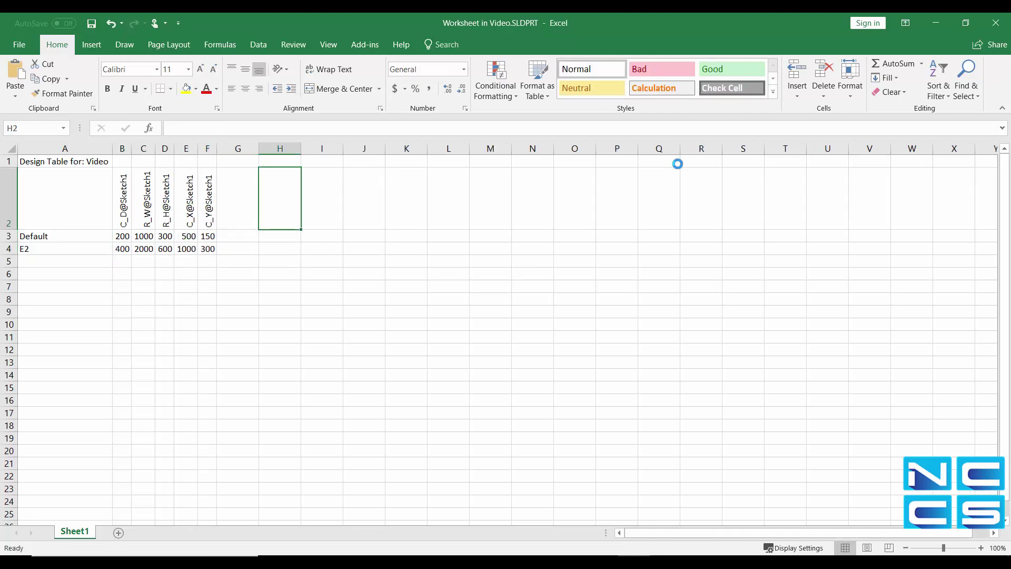
{"action": "left_click", "coordinate": [999, 23]}
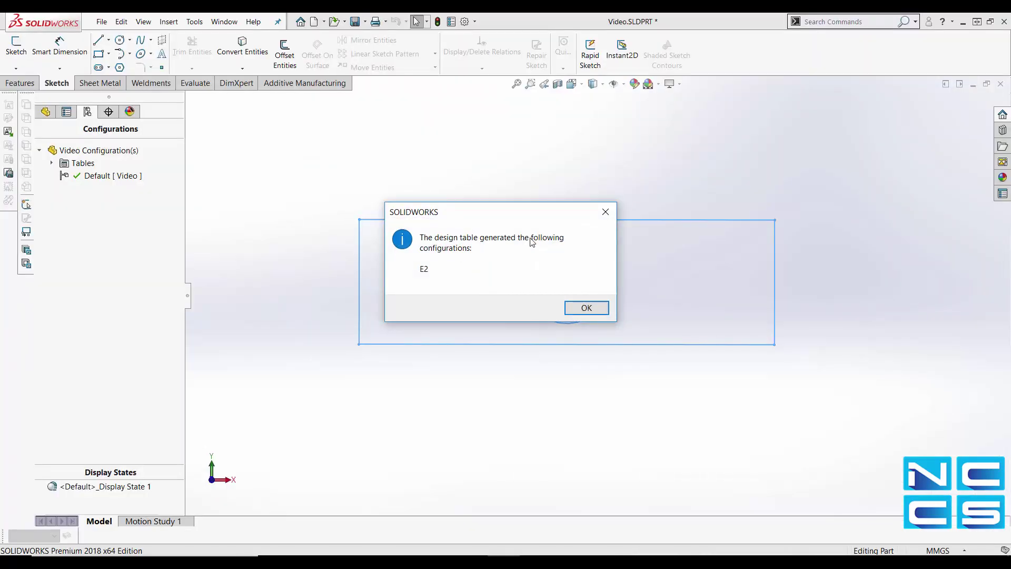
- Acknowledge the generated E2 configuration, activate E2, and edit its sketch
{"action": "left_click", "coordinate": [586, 307]}
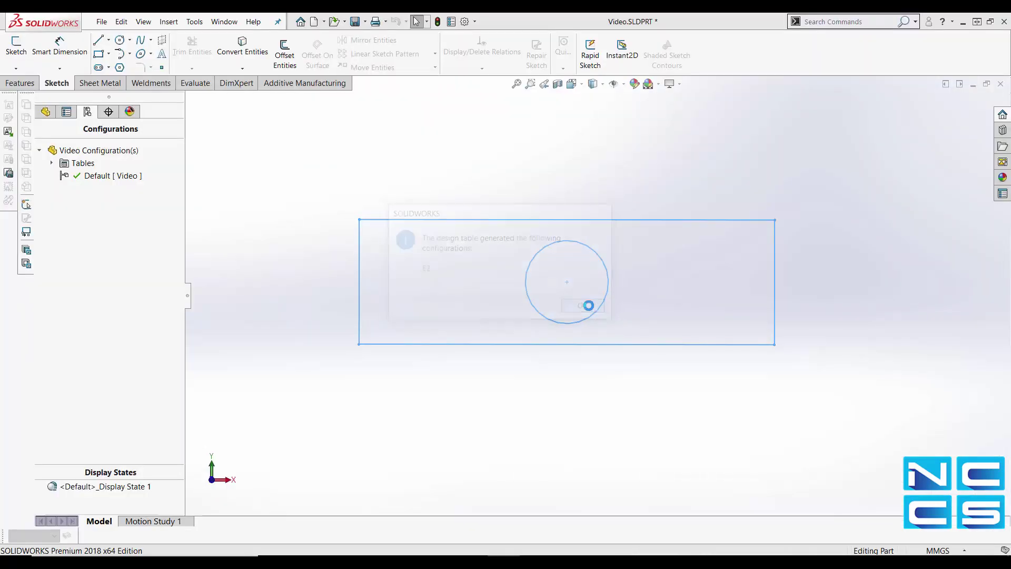
{"action": "double_click", "coordinate": [82, 189]}
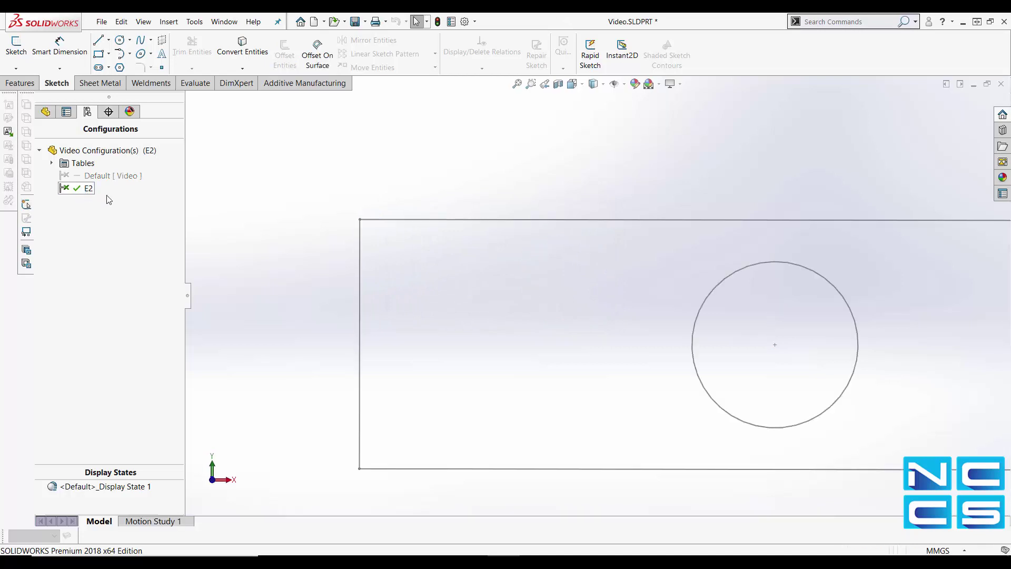
{"action": "double_click", "coordinate": [569, 225]}
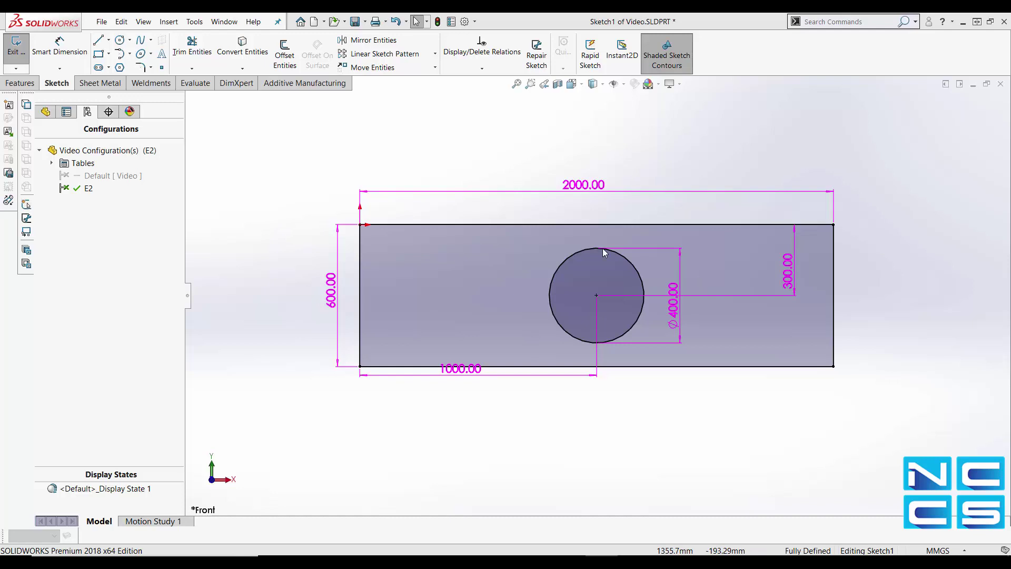
- Attempt to change the 1000 and 600 dimensions, dismiss both lock warnings, and exit the sketch
{"action": "left_click_drag", "start_coordinate": [503, 375], "coordinate": [475, 409]}
{"action": "left_click", "coordinate": [584, 308]}
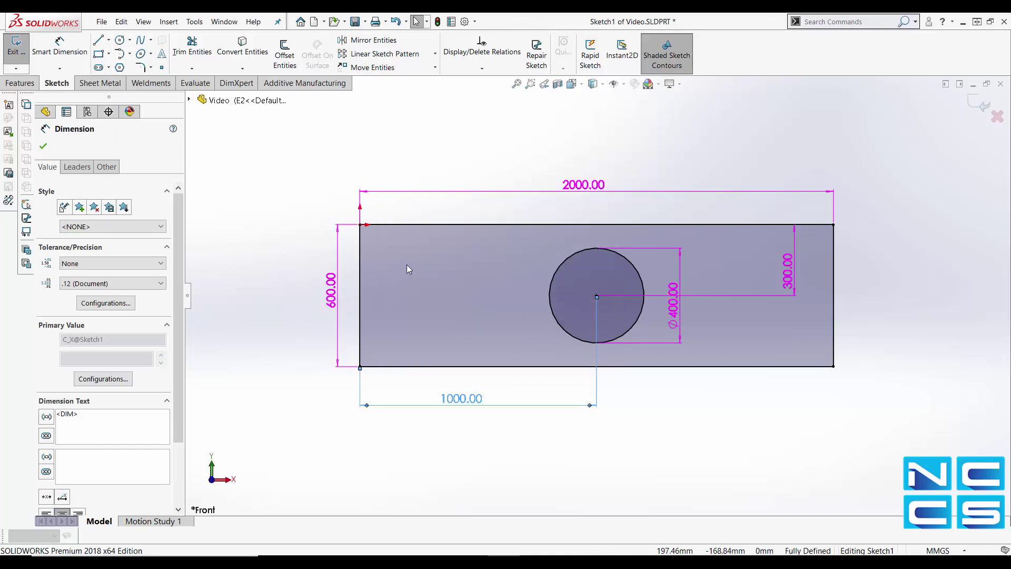
{"action": "left_click", "coordinate": [332, 294]}
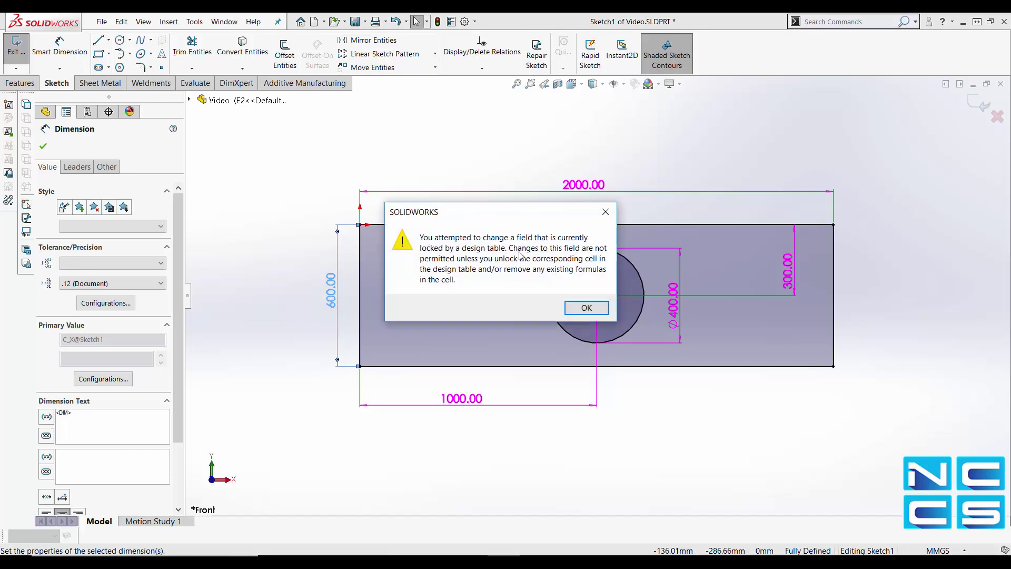
{"action": "left_click", "coordinate": [577, 303]}
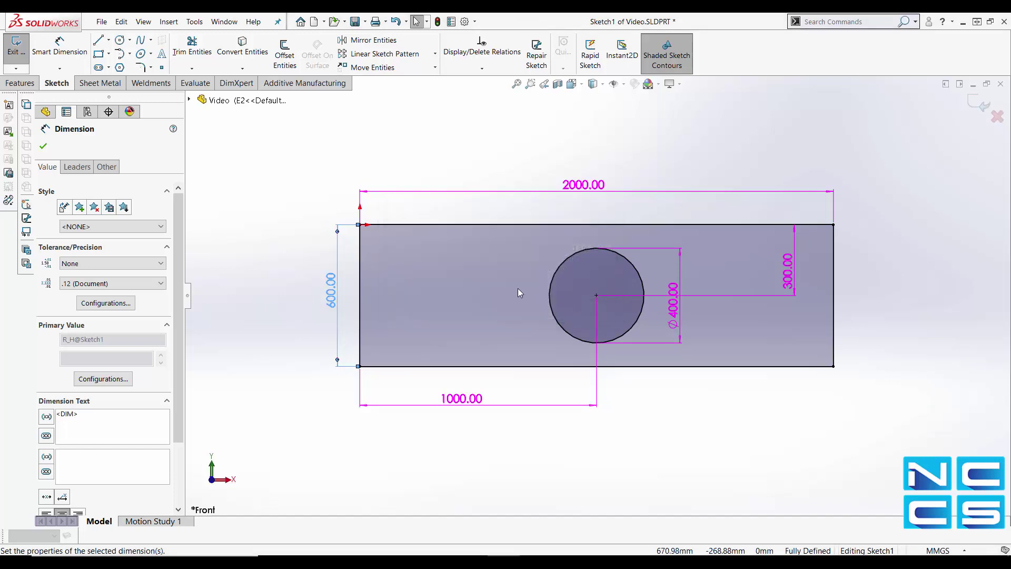
{"action": "left_click", "coordinate": [14, 52]}
- Open the design table via Edit > Design Table, close it, and dismiss the Add Rows and Columns notice
{"action": "left_click", "coordinate": [121, 21]}
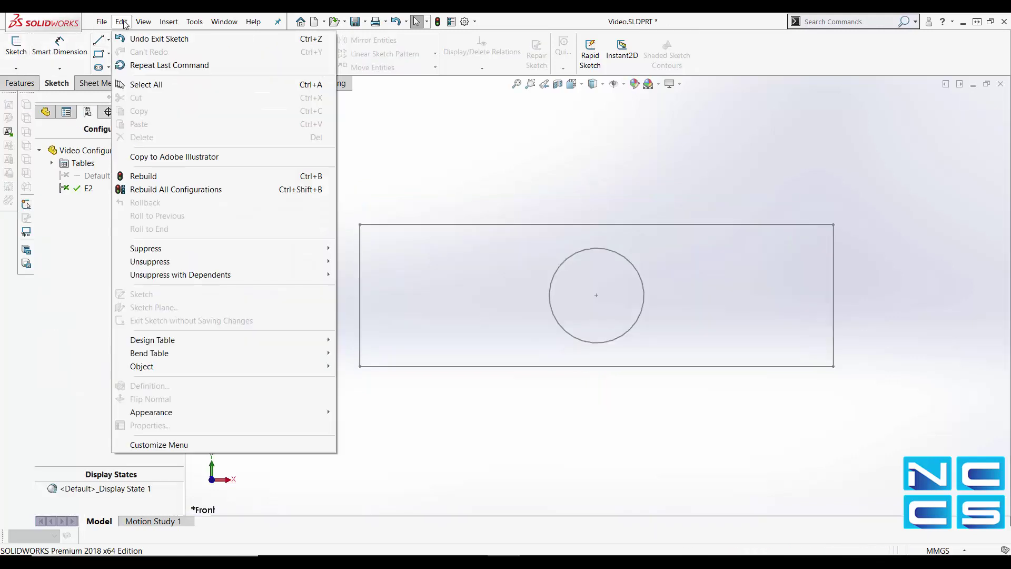
{"action": "mouse_move", "coordinate": [181, 341]}
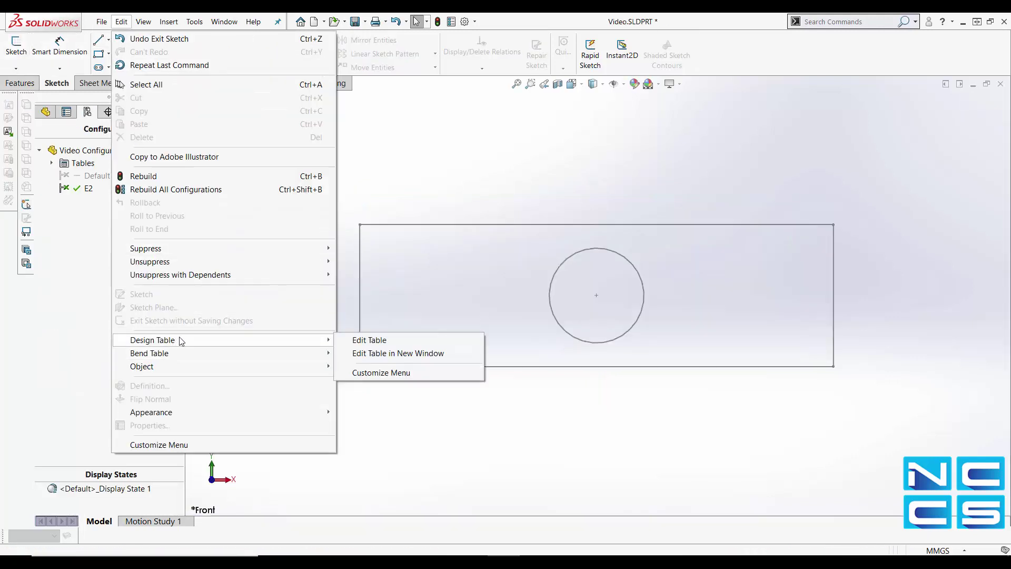
{"action": "left_click", "coordinate": [348, 341]}
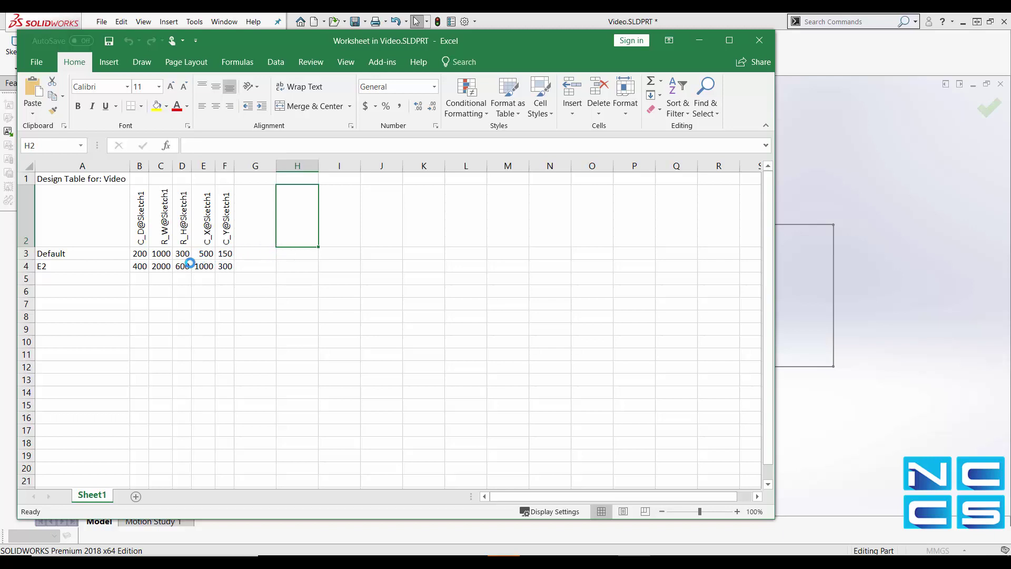
{"action": "left_click", "coordinate": [843, 266]}
{"action": "left_click", "coordinate": [457, 426]}
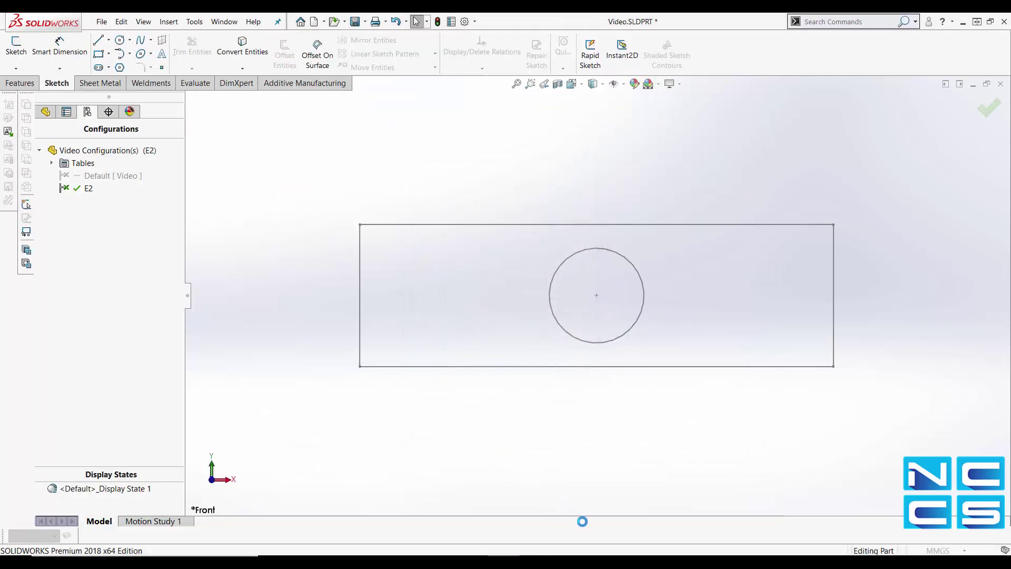